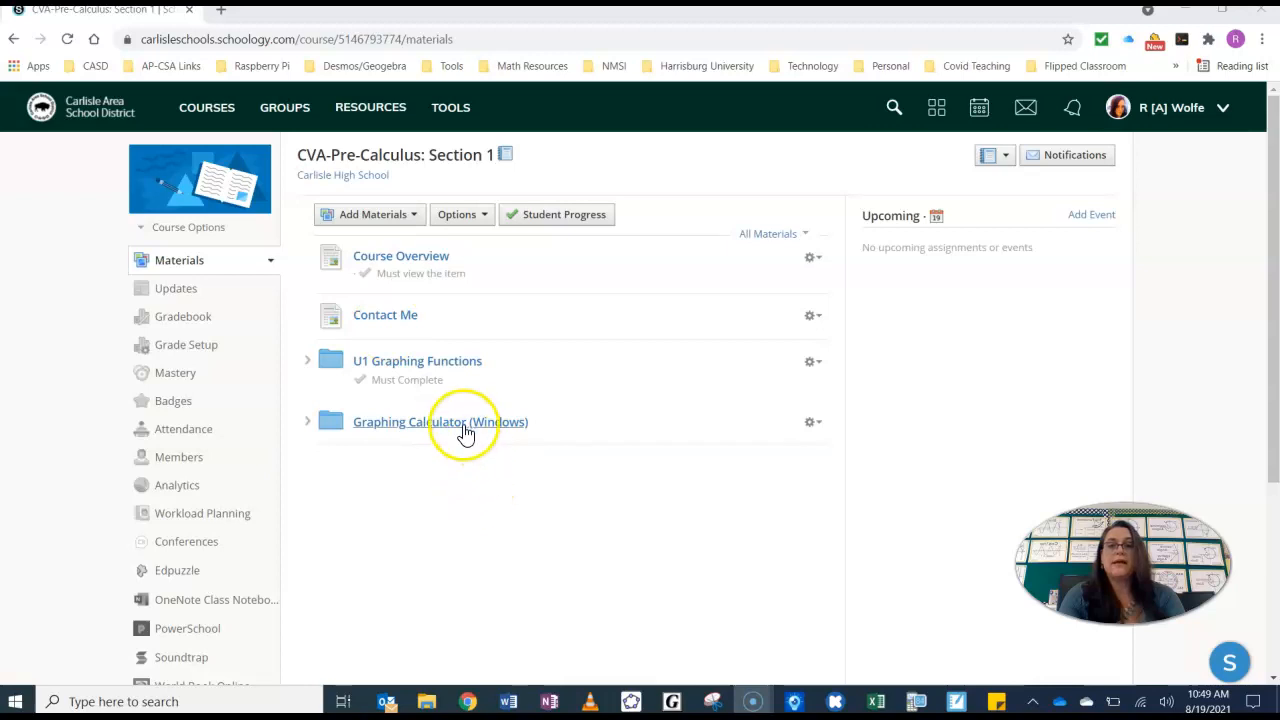
- Open the Graphing Calculator (Windows) course folder and download the VTI83.zip file attached below the instructions
left_click(468, 430)
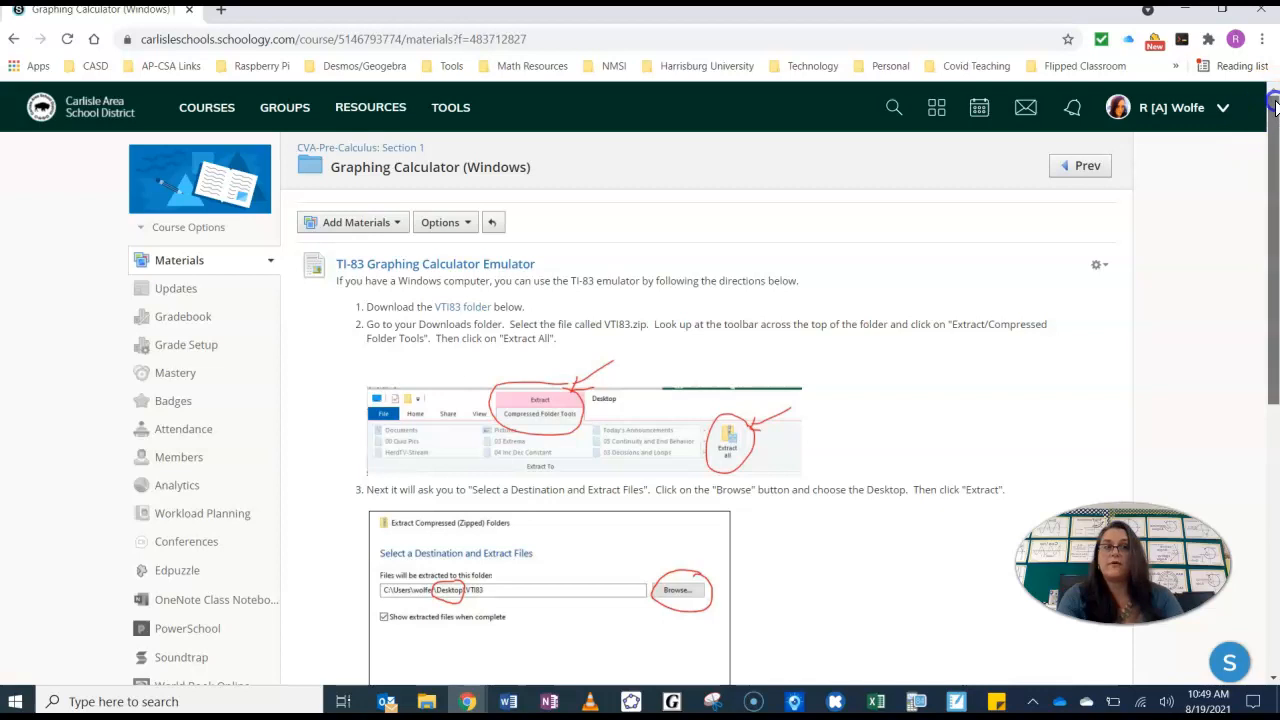
scroll(1273, 103, "down", 3)
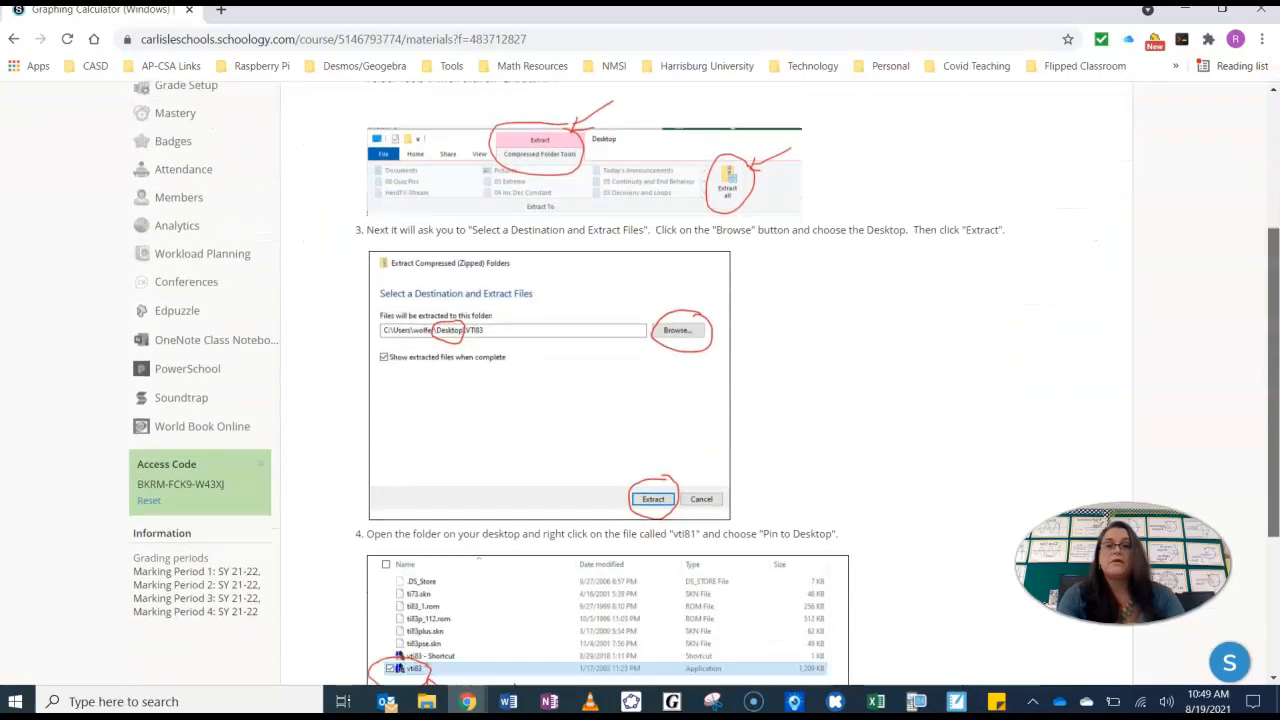
scroll(1007, 305, "down", 3)
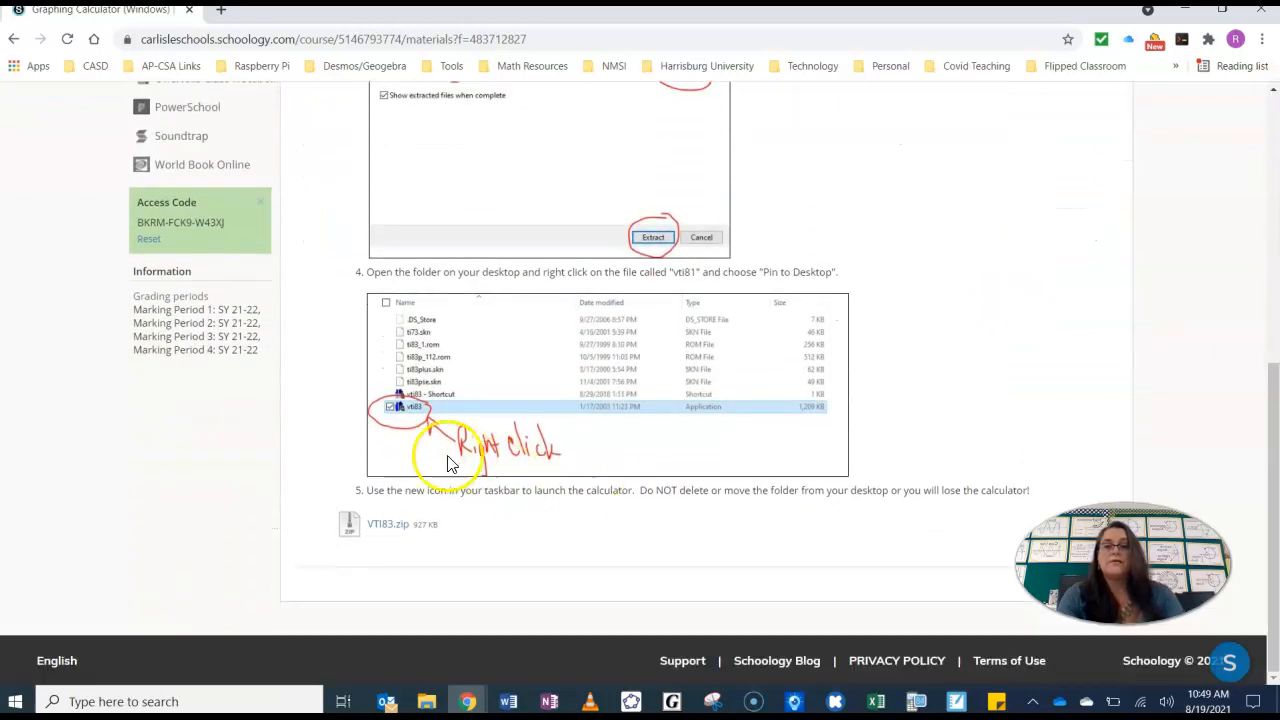
left_click(388, 527)
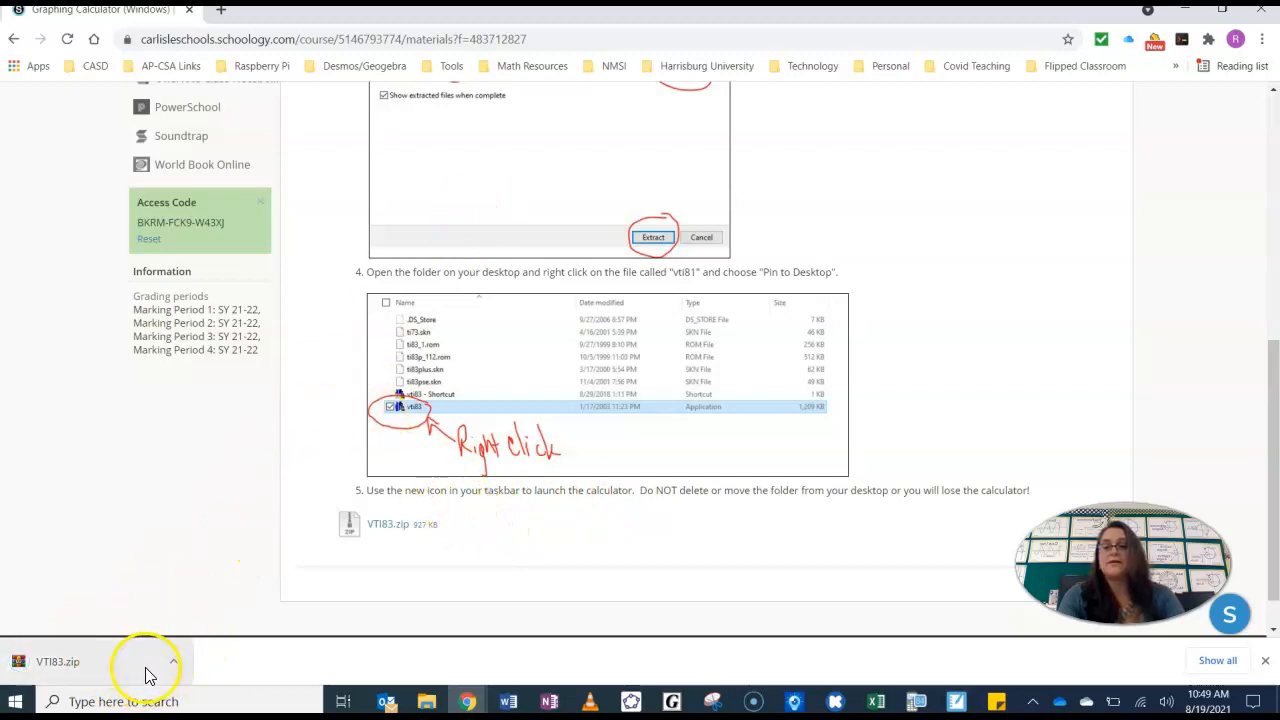
- Show the downloaded VTI83 archive in the Downloads folder and open it with Windows Explorer
left_click(176, 662)
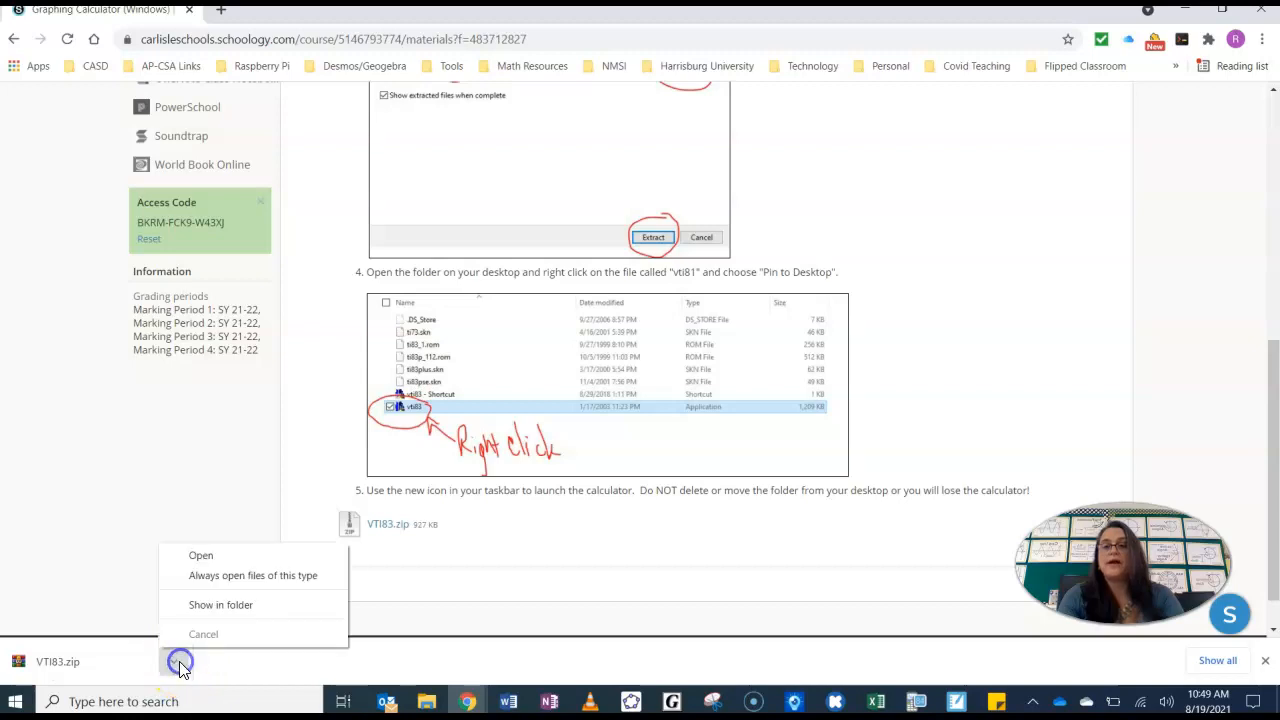
left_click(215, 608)
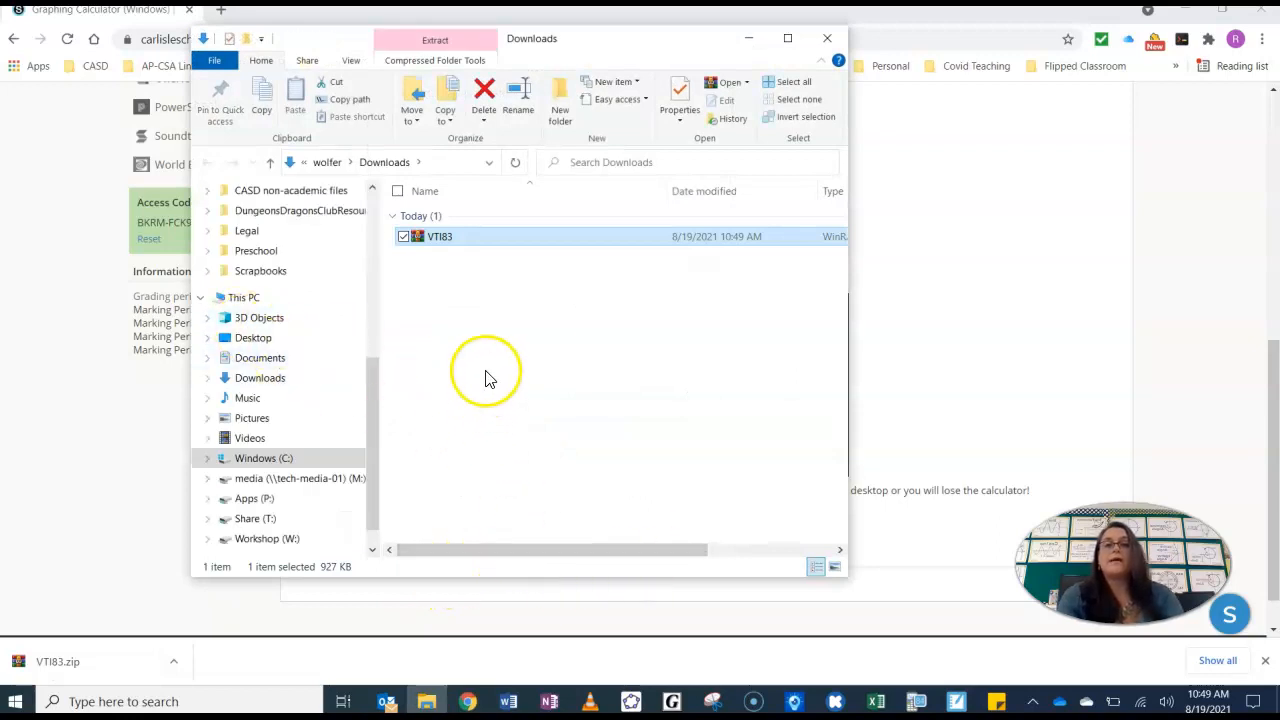
left_click_drag(848, 285, 912, 286)
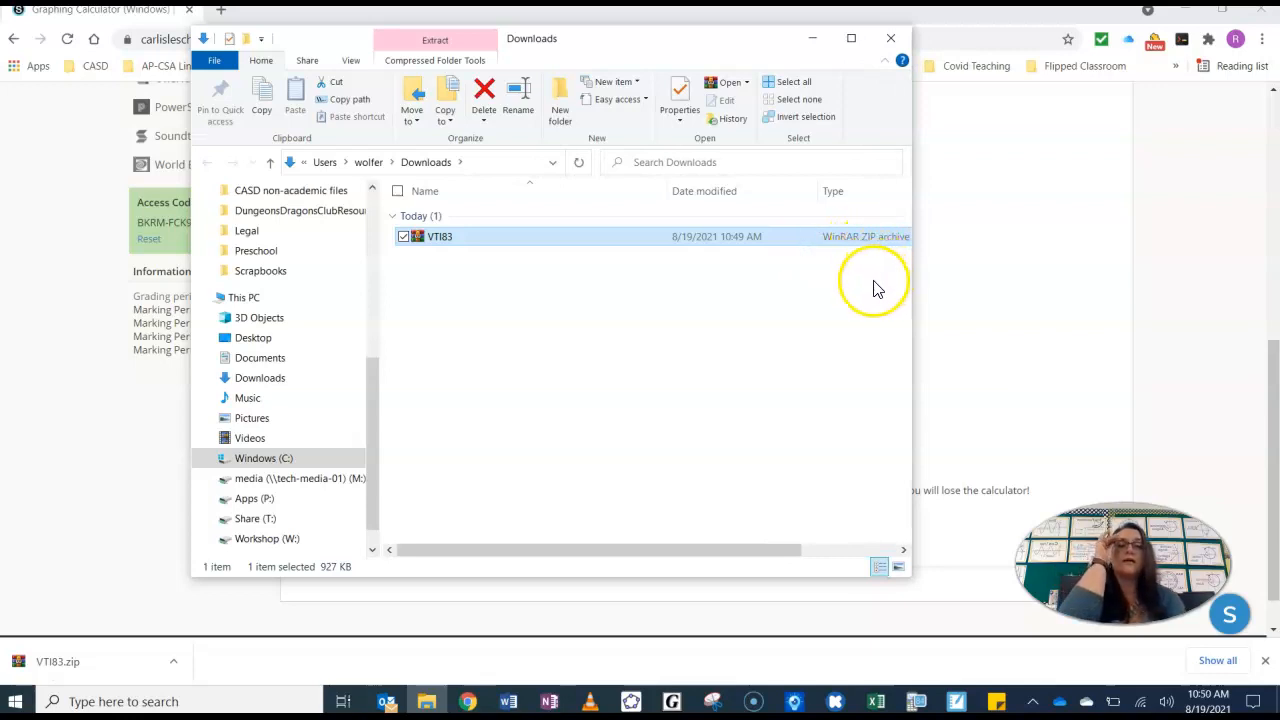
right_click(465, 238)
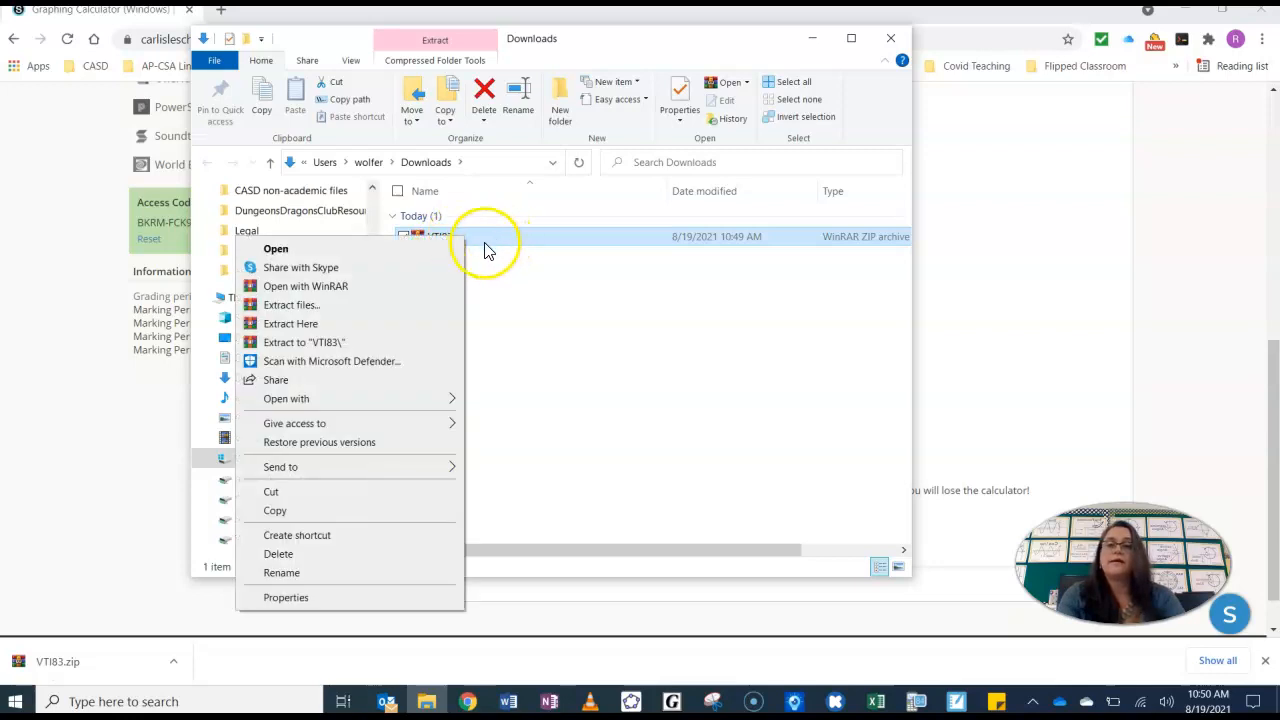
mouse_move(410, 404)
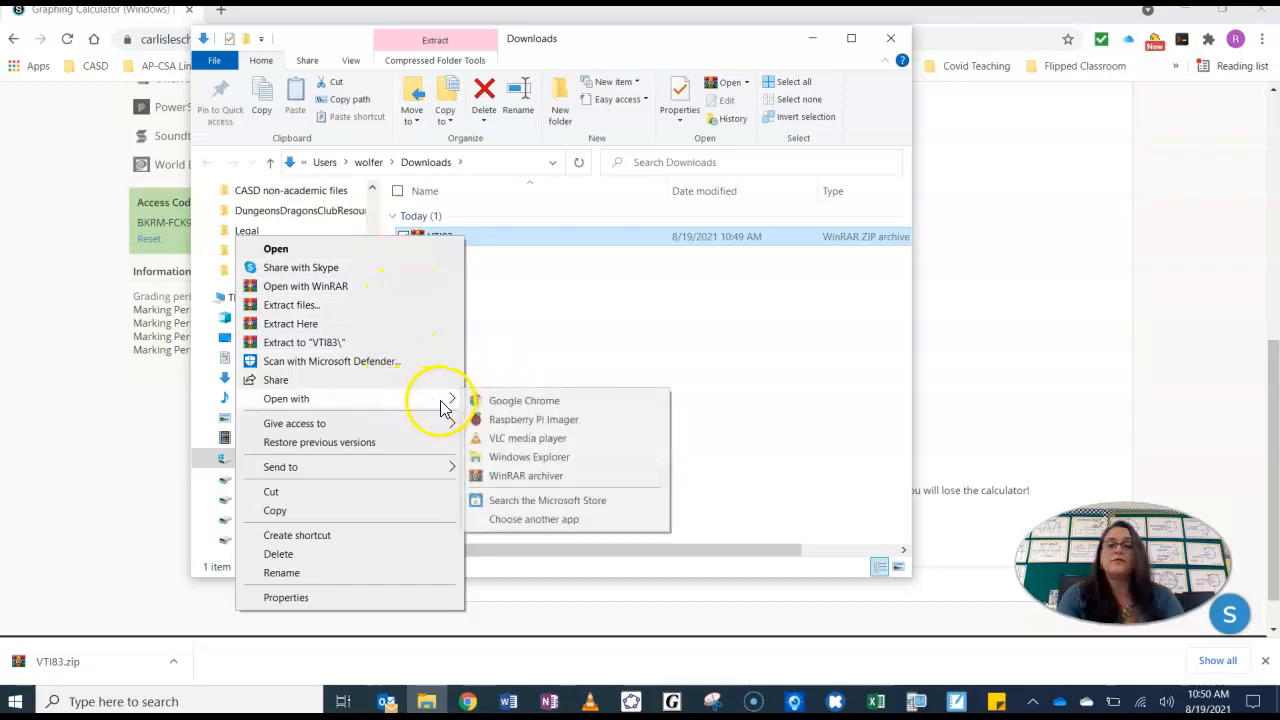
left_click(507, 462)
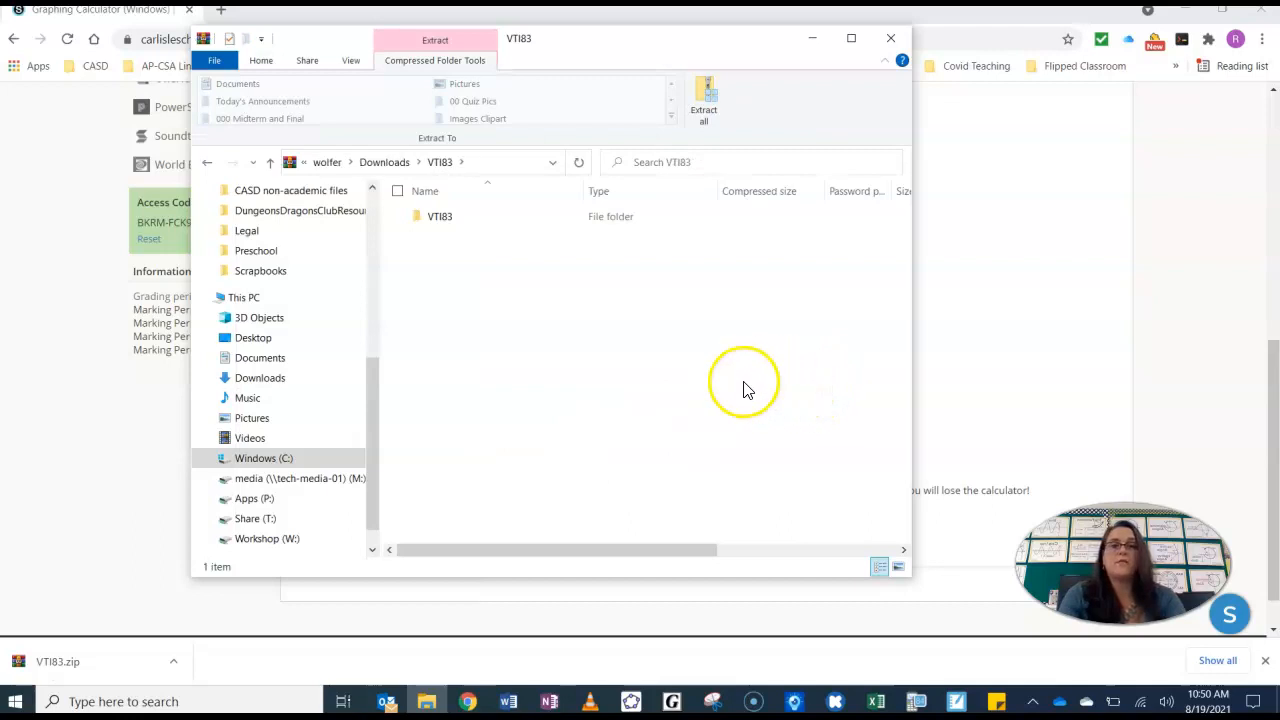
- Extract the whole VTI83 archive, choosing the Desktop as the destination
left_click(445, 219)
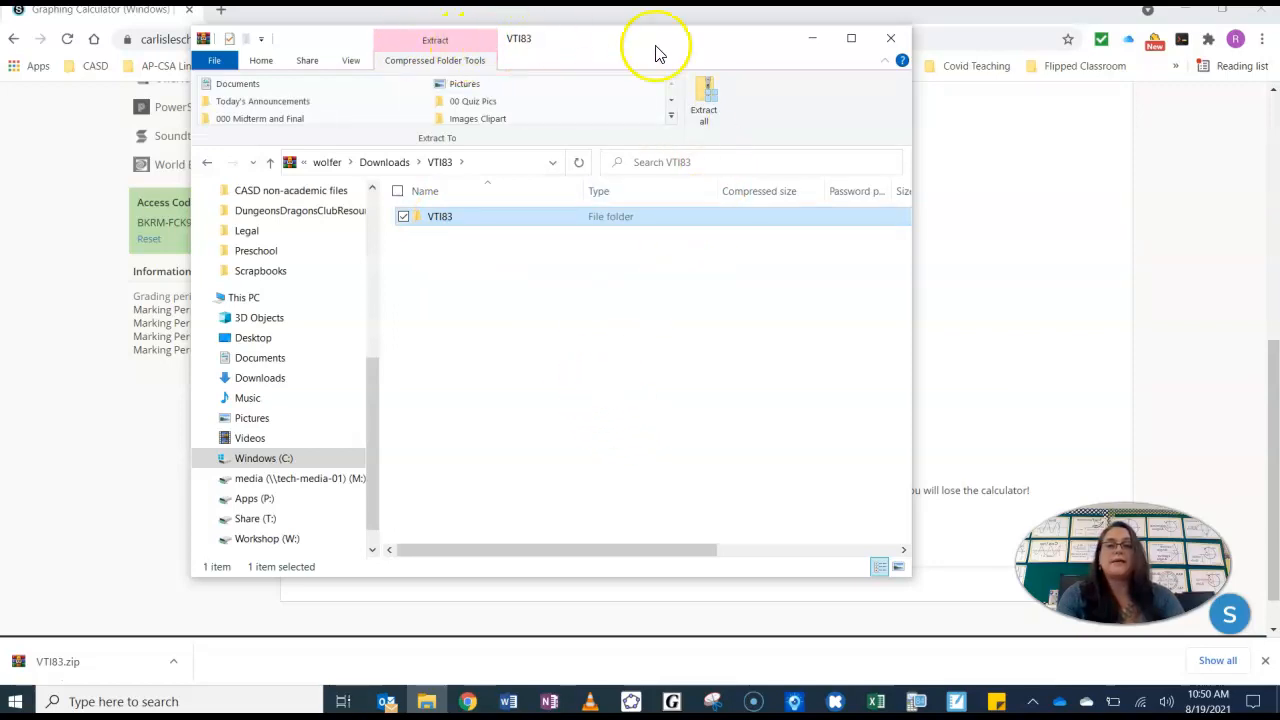
left_click(712, 113)
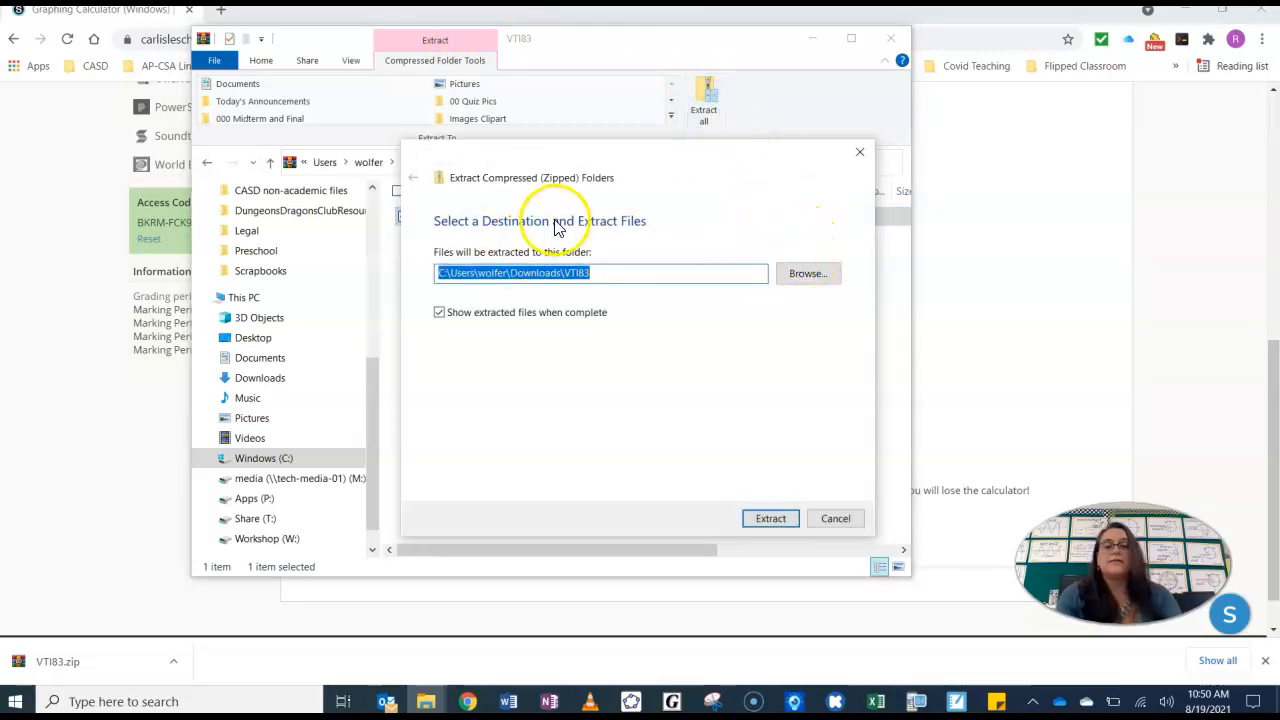
left_click(811, 273)
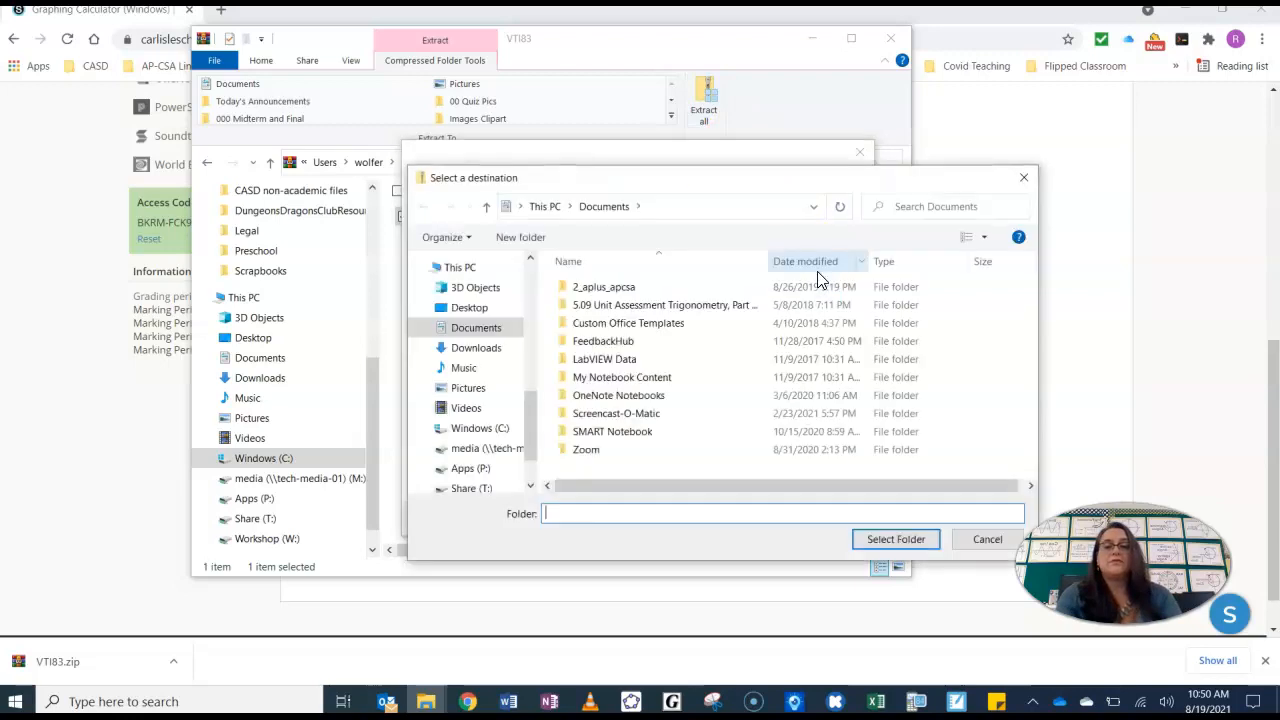
left_click(492, 311)
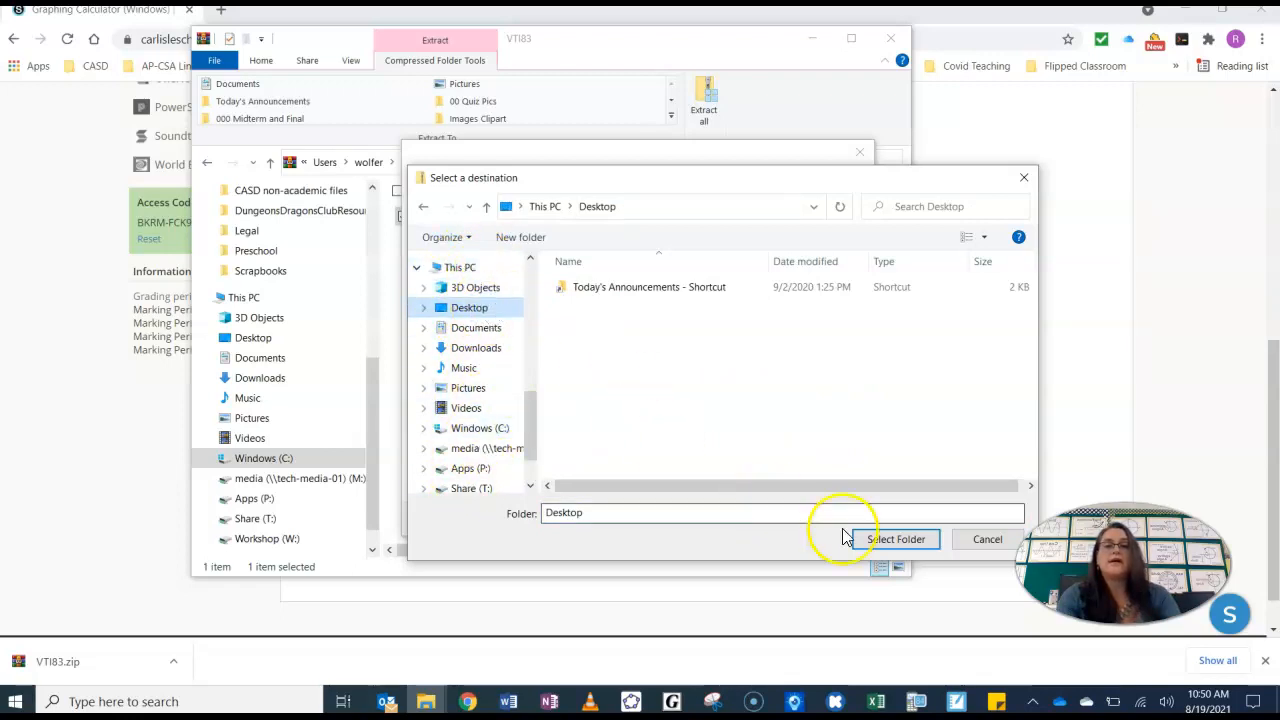
left_click(889, 539)
left_click(770, 519)
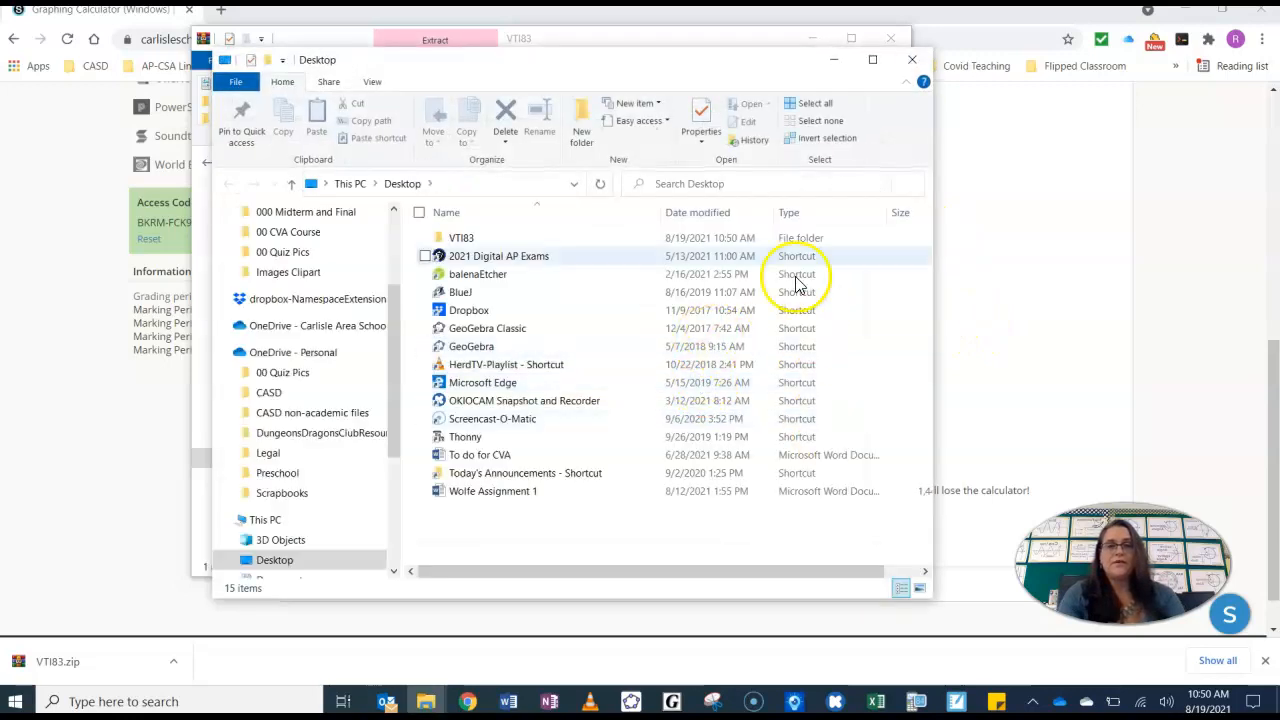
- Close both open folder windows and minimize the browser to reveal the desktop
left_click(912, 60)
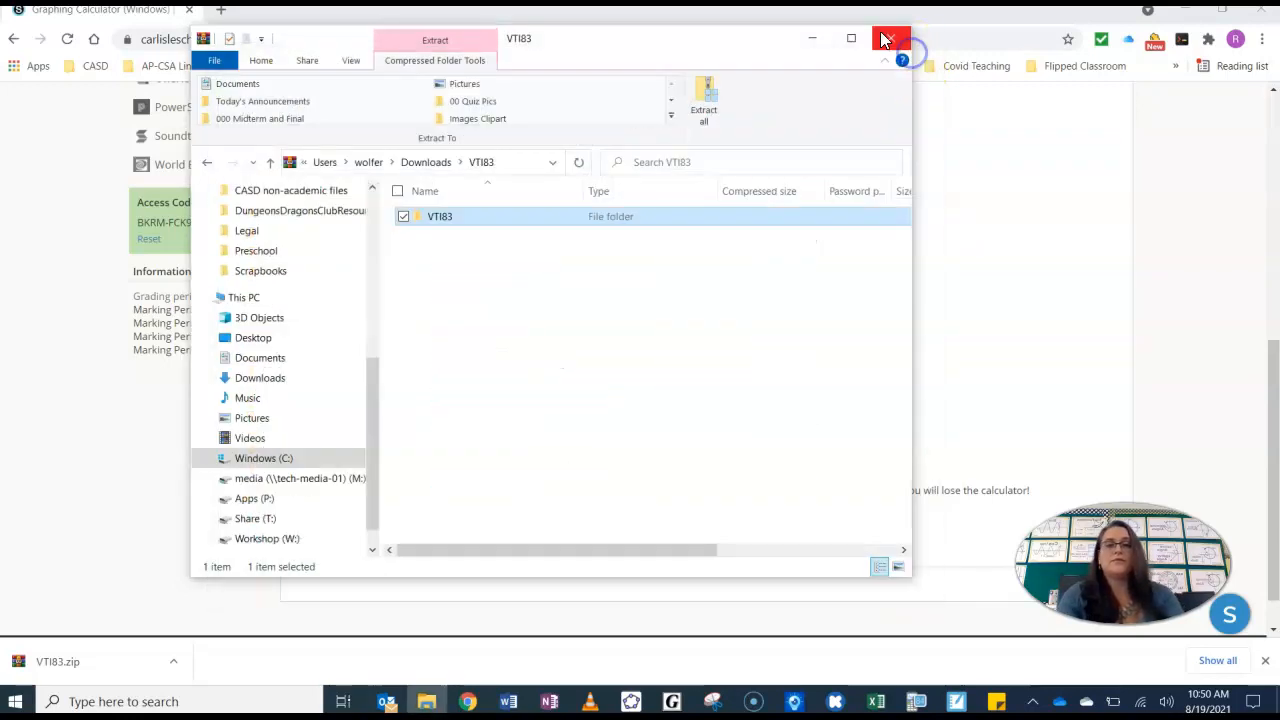
left_click(889, 46)
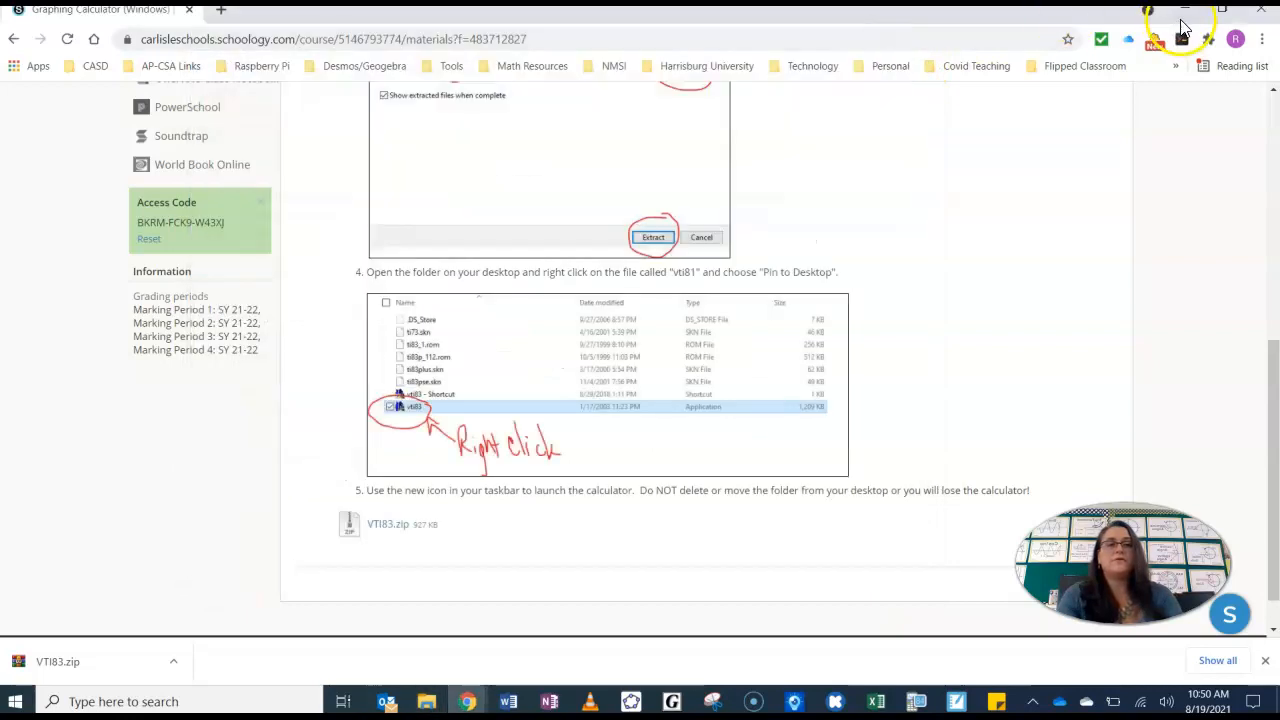
left_click(1184, 14)
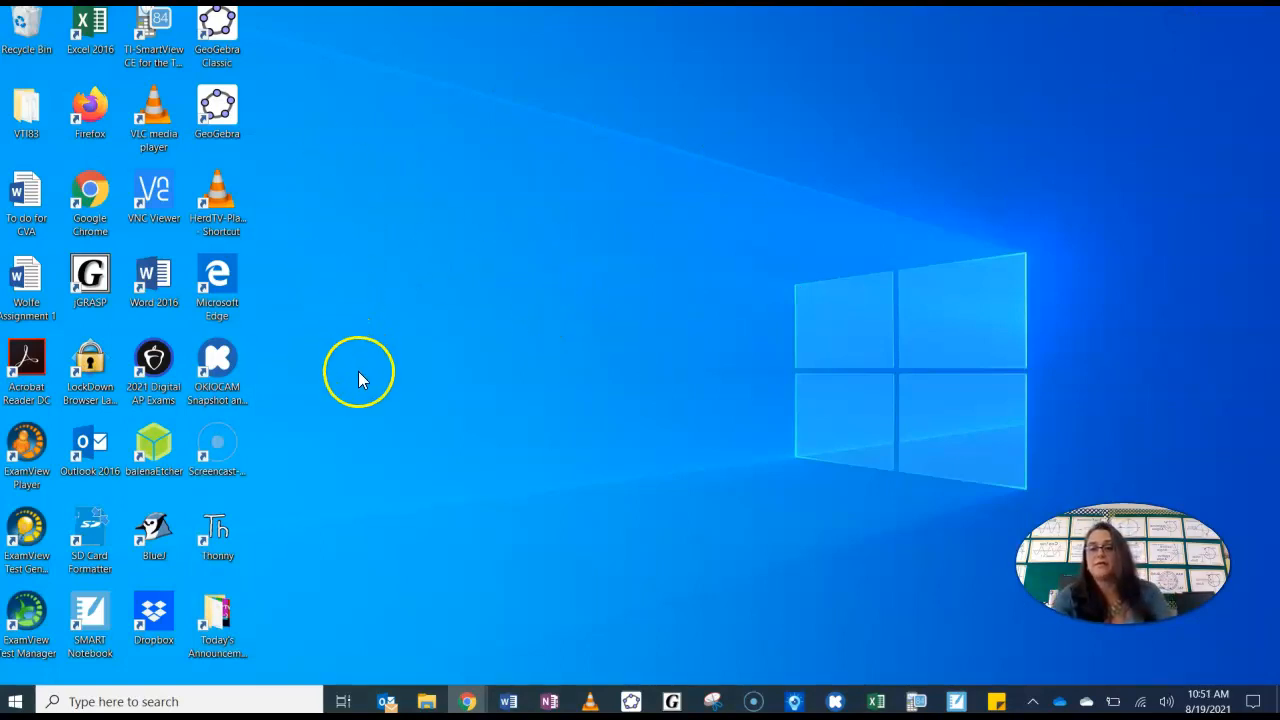
- Move the VTI83 folder to an empty area of the desktop and open it
left_click_drag(26, 112, 568, 188)
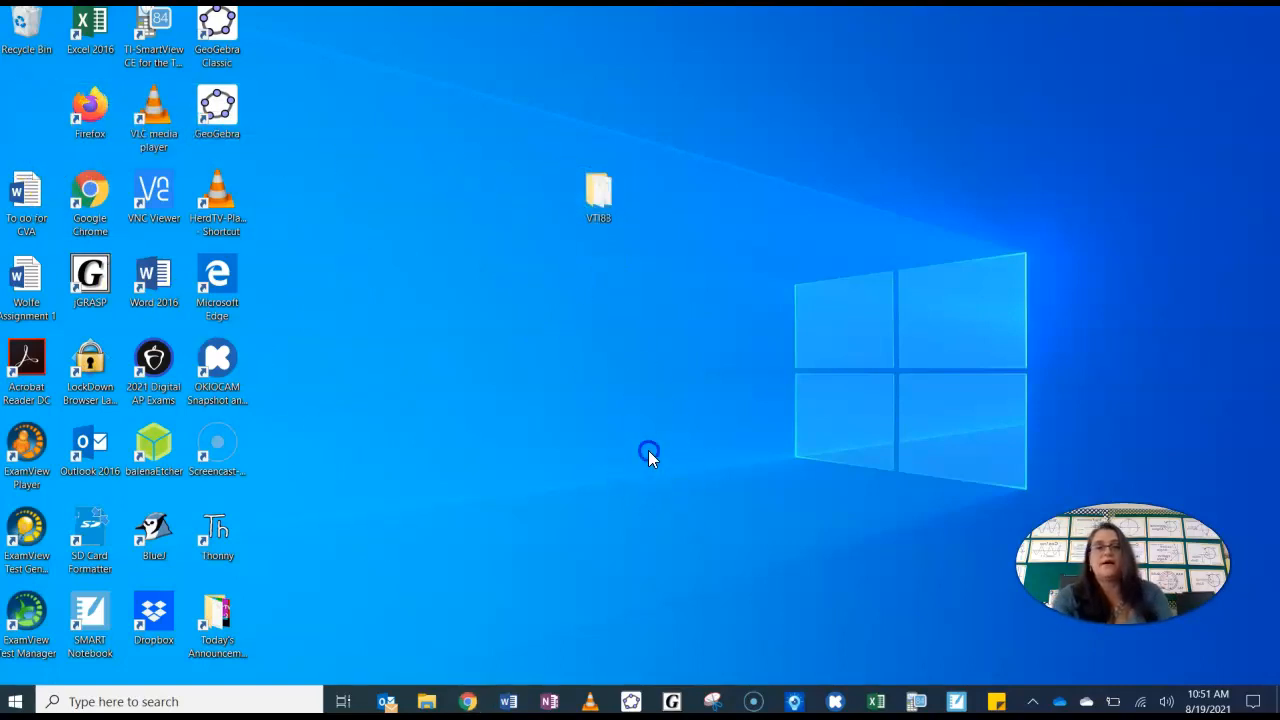
double_click(598, 192)
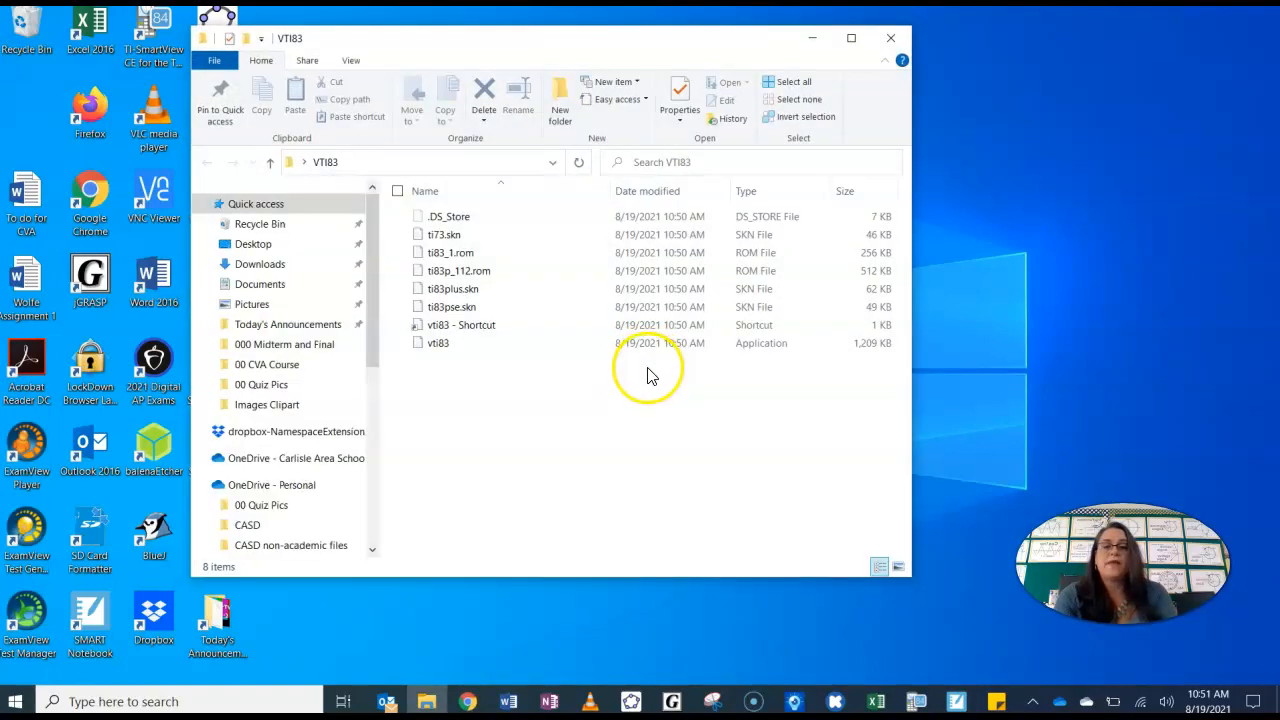
- Pin the vti83 application to the taskbar and move its icon to the first position among the pinned apps
left_click(442, 350)
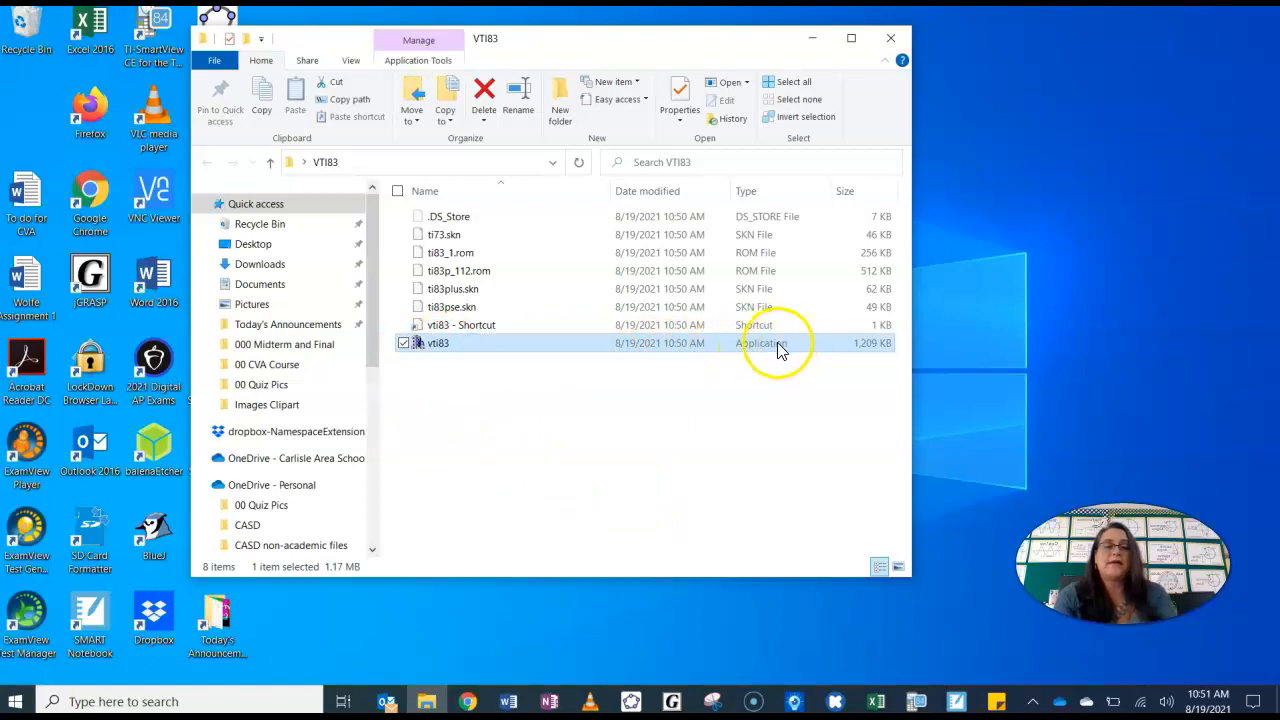
right_click(518, 357)
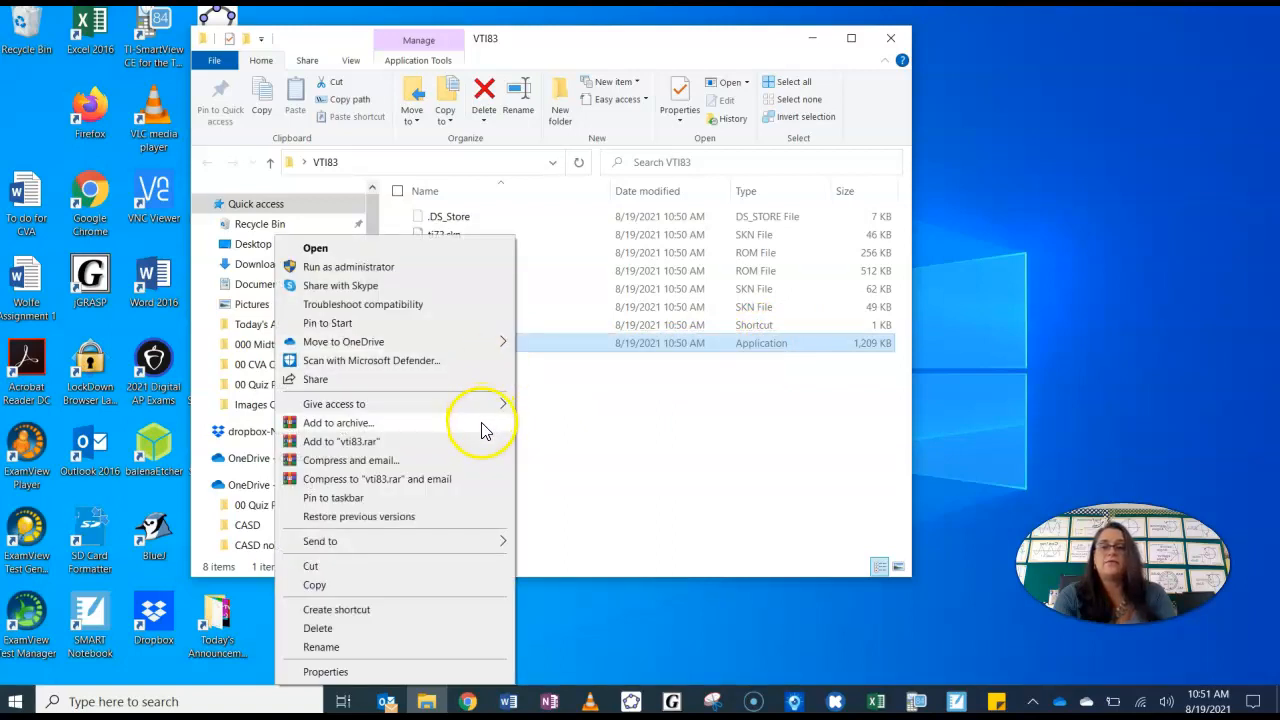
left_click(470, 326)
right_click(490, 346)
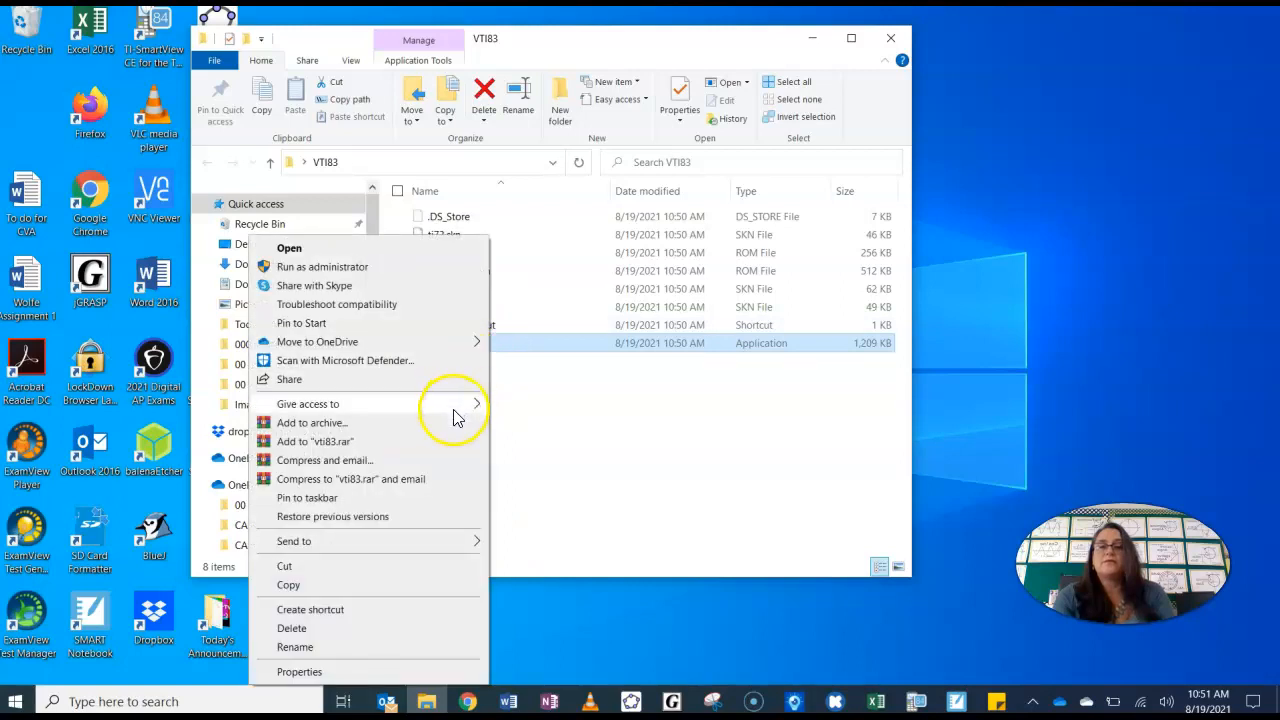
left_click(350, 499)
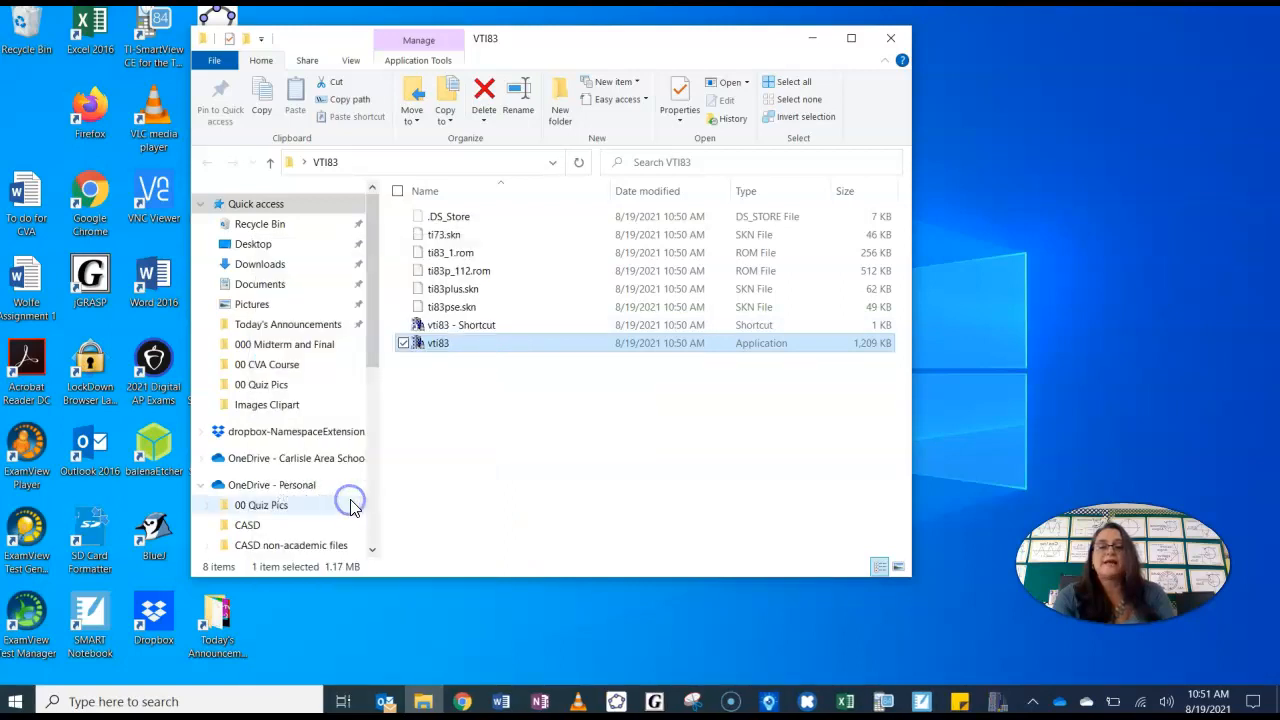
left_click(993, 697)
left_click_drag(858, 698, 476, 695)
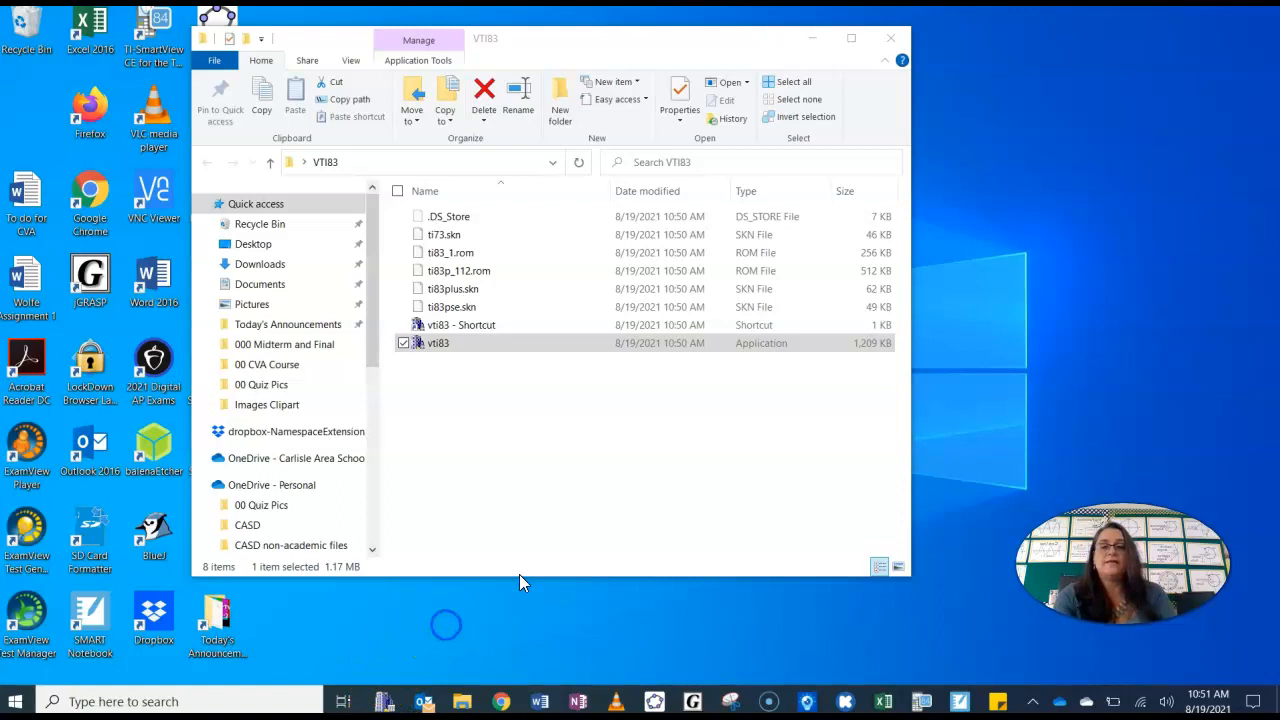
- Move the vti83 - Shortcut file out of its folder onto the desktop and return the VTI83 folder to the first icon column
right_click(479, 346)
left_click(540, 424)
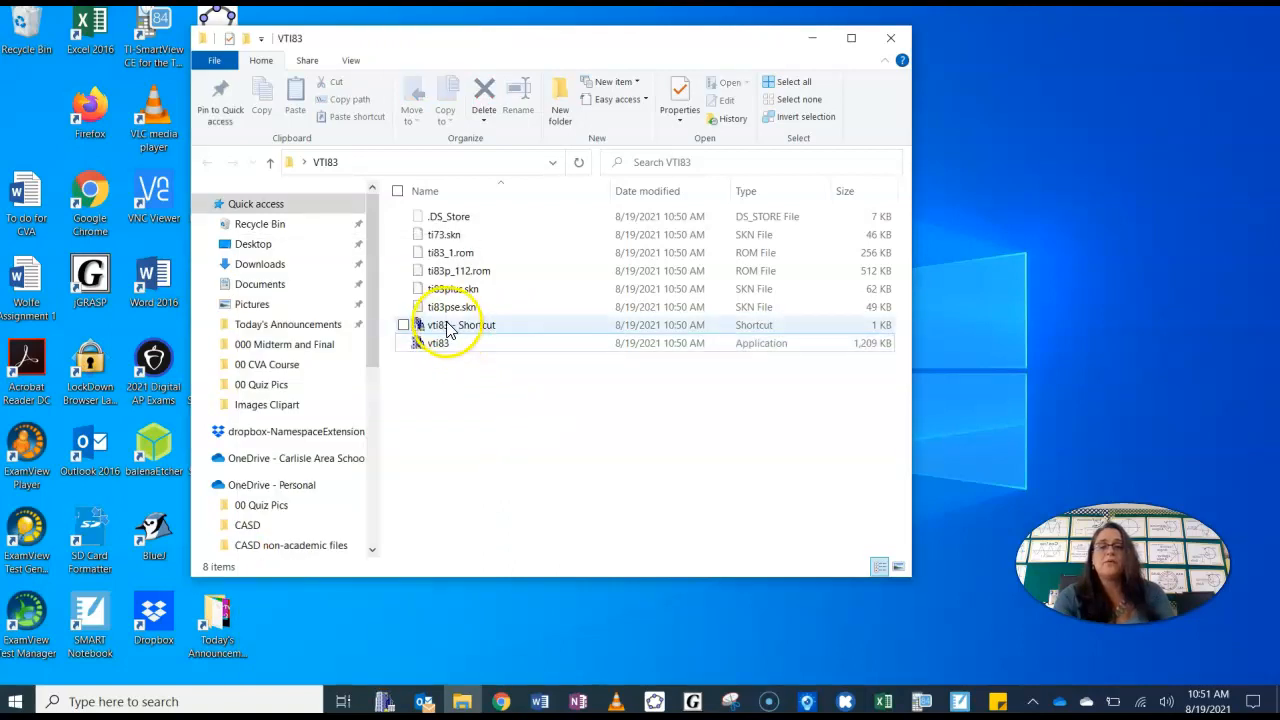
left_click(443, 325)
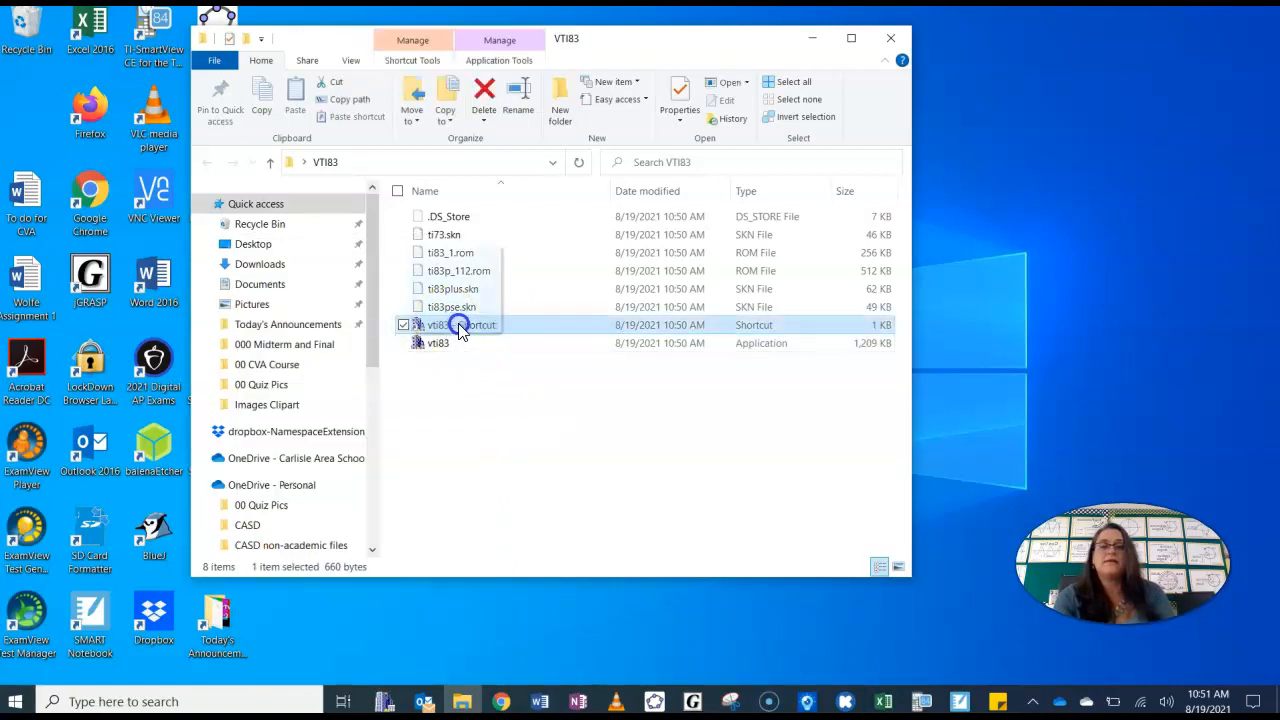
left_click_drag(907, 229, 977, 198)
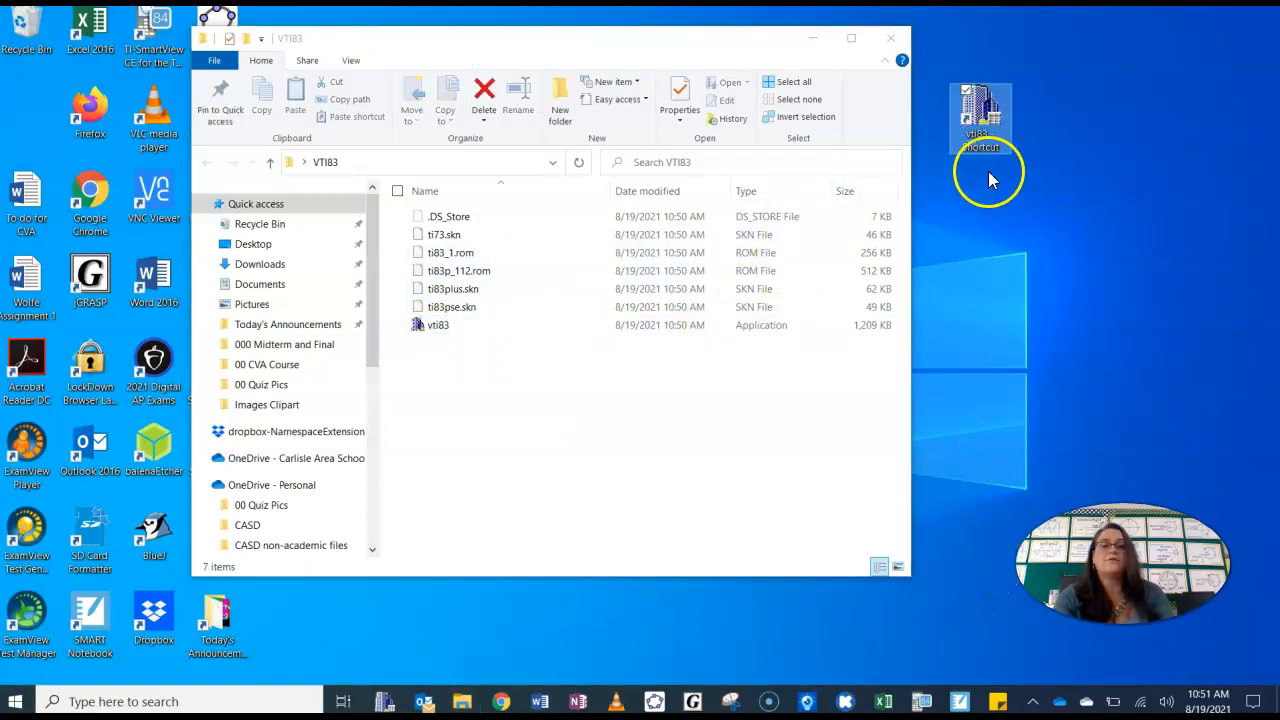
left_click(889, 38)
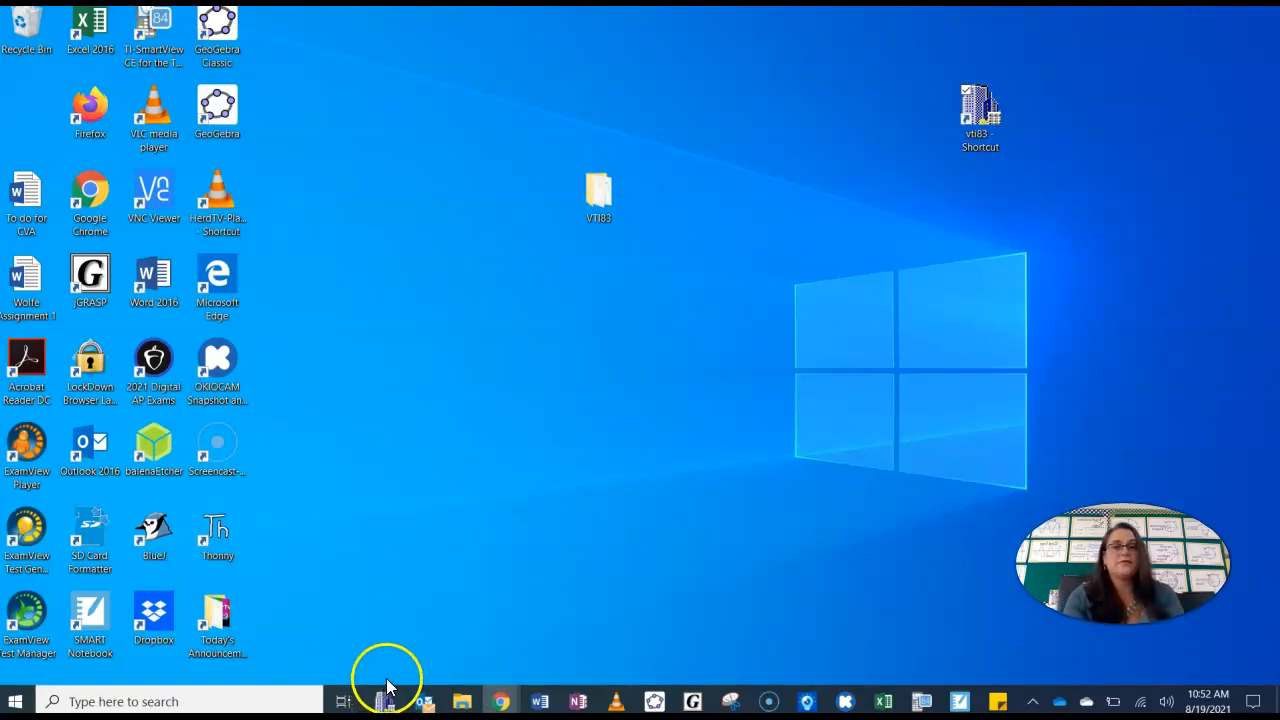
left_click_drag(596, 195, 38, 120)
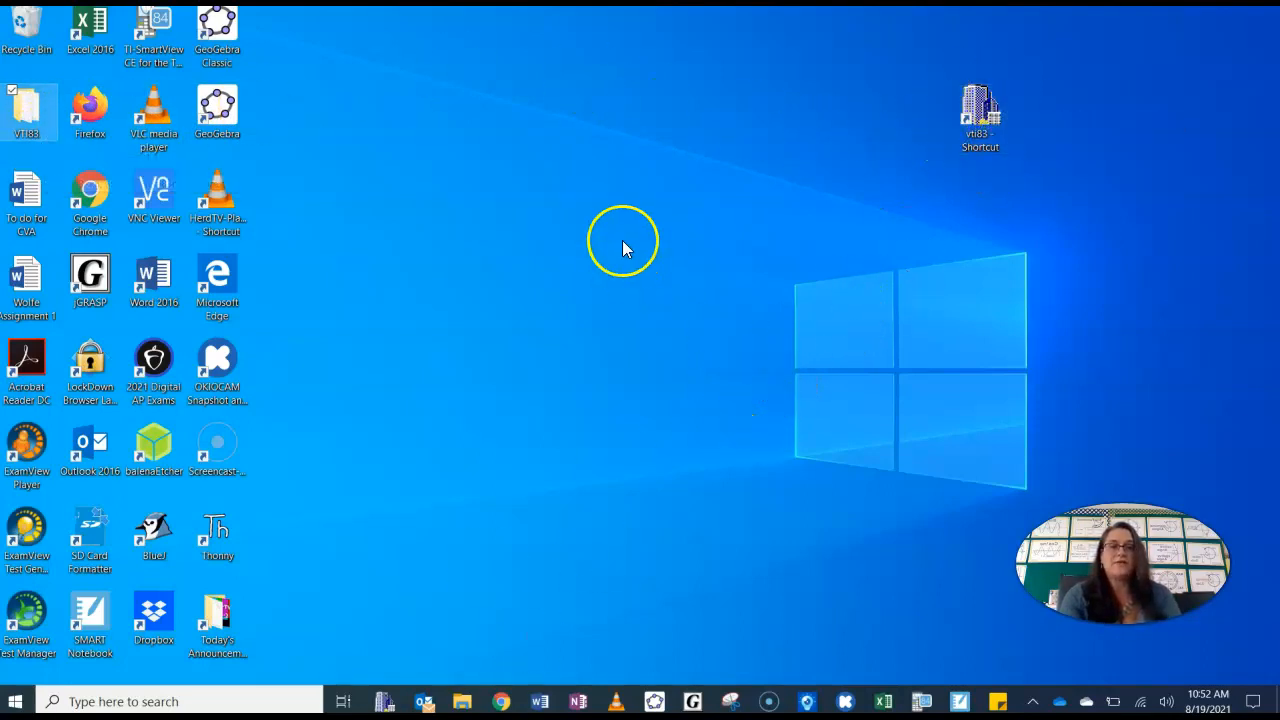
- Launch the pinned TI-83 Plus emulator, place it mid-desktop and clear its startup screen
left_click(394, 606)
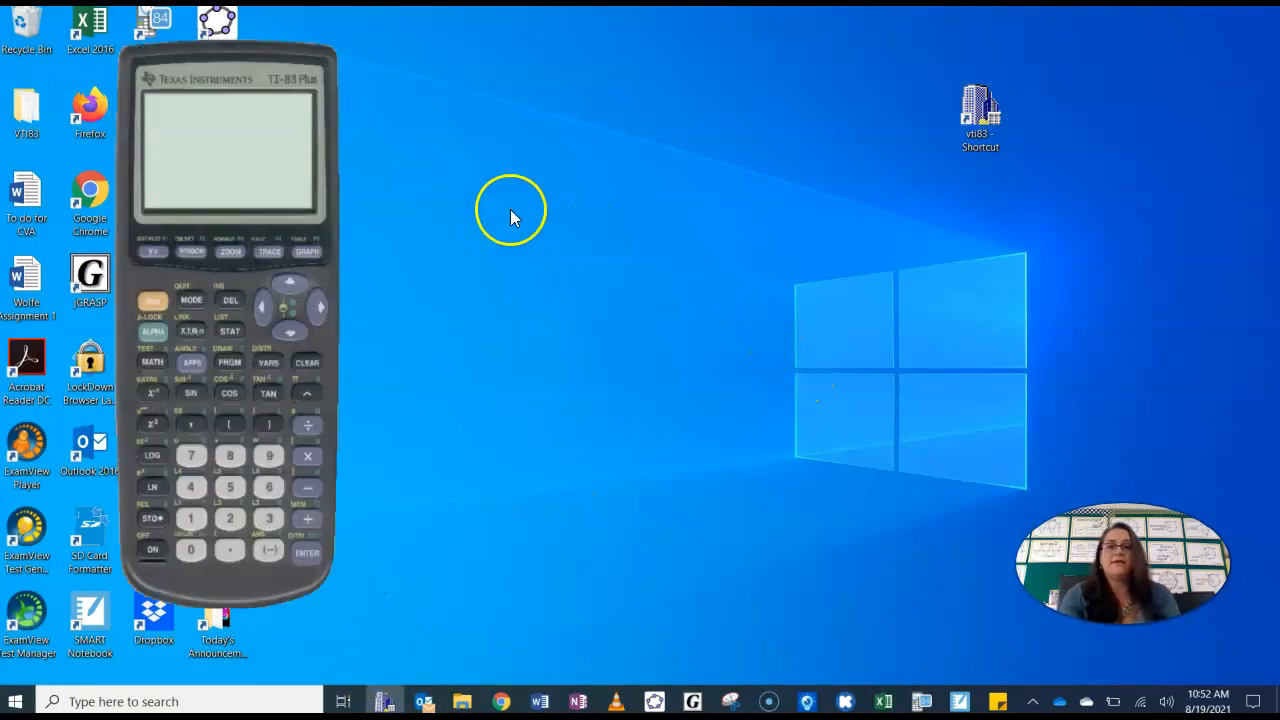
left_click_drag(240, 66, 590, 76)
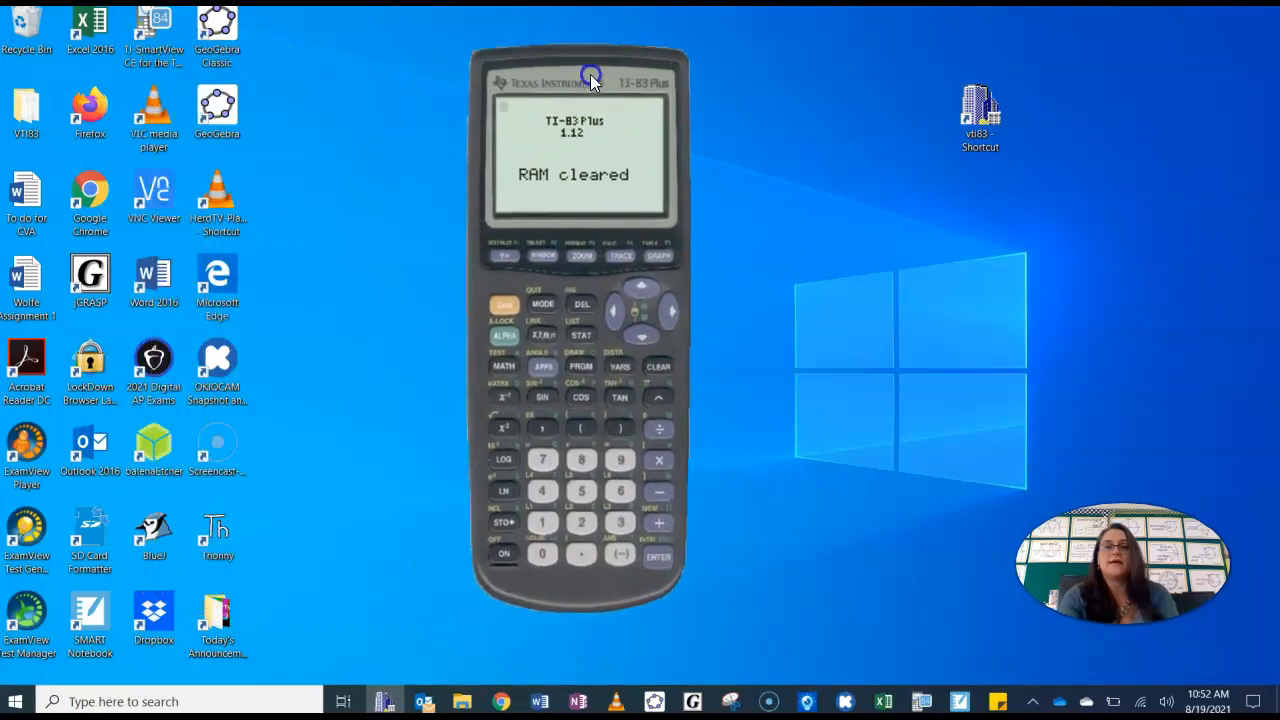
left_click(660, 367)
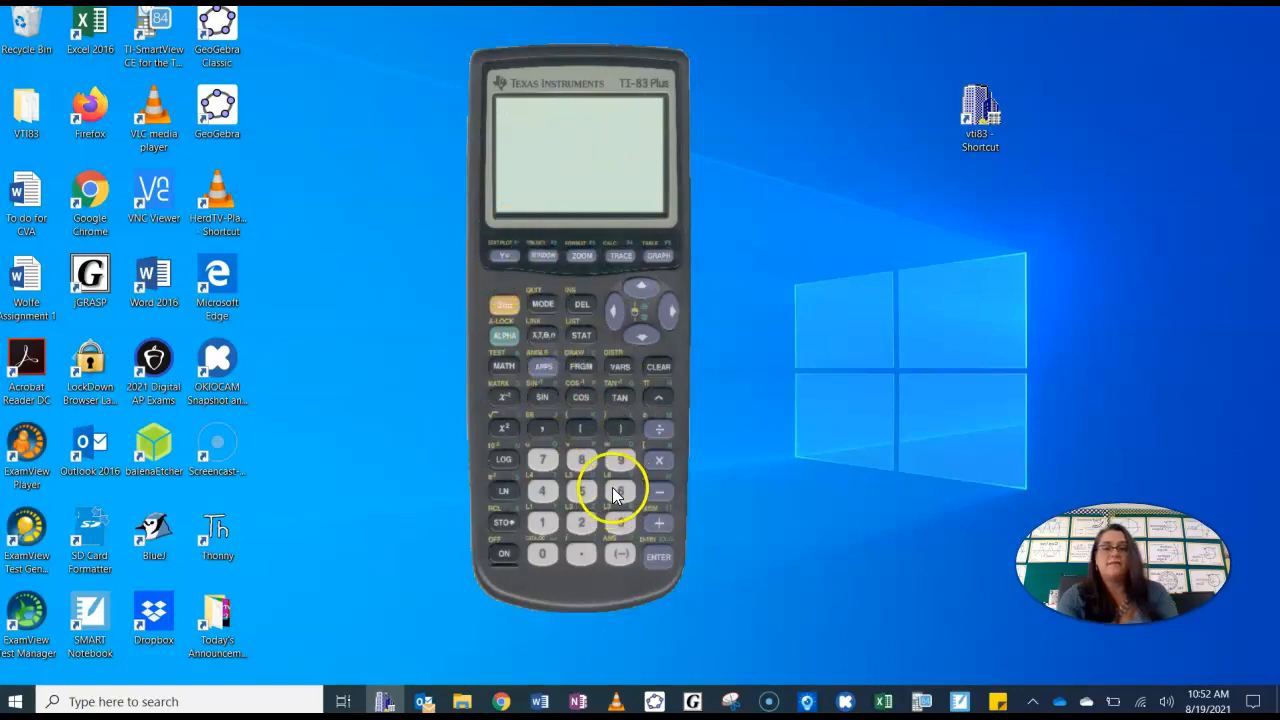
- Open the calculator's Y= function editor at the Y1 entry
left_click(503, 256)
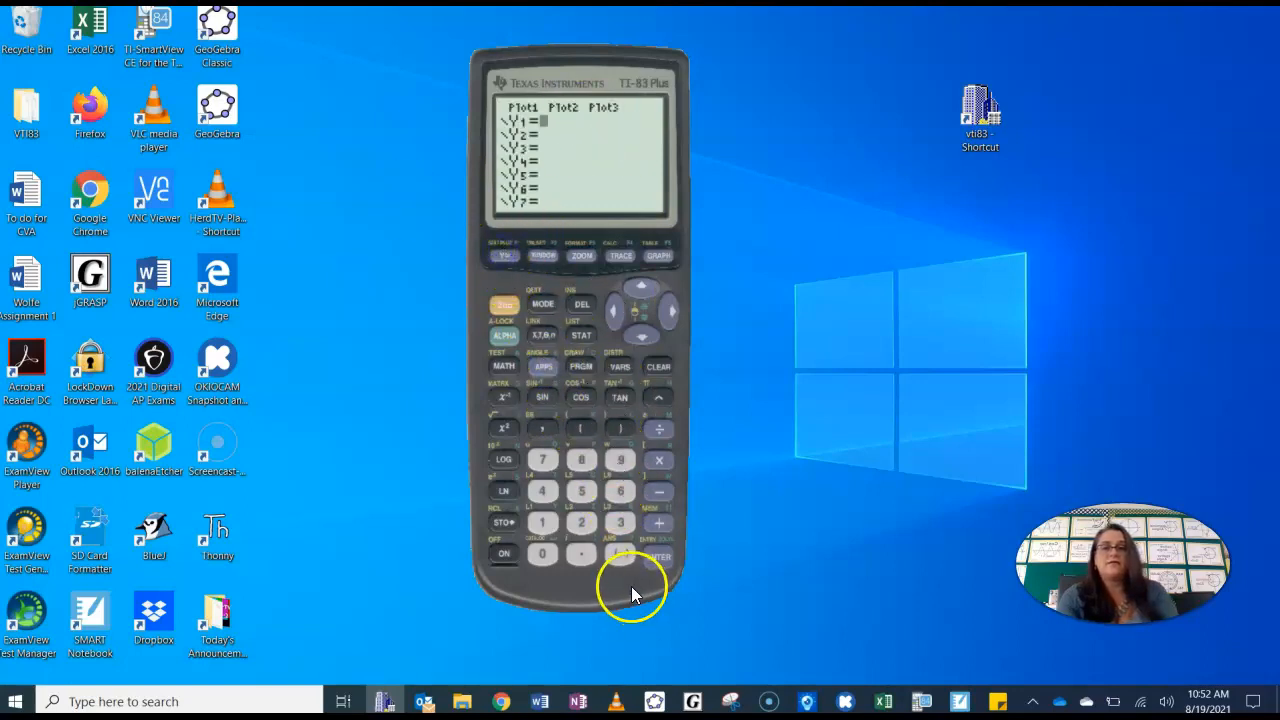
left_click(620, 556)
left_click(581, 522)
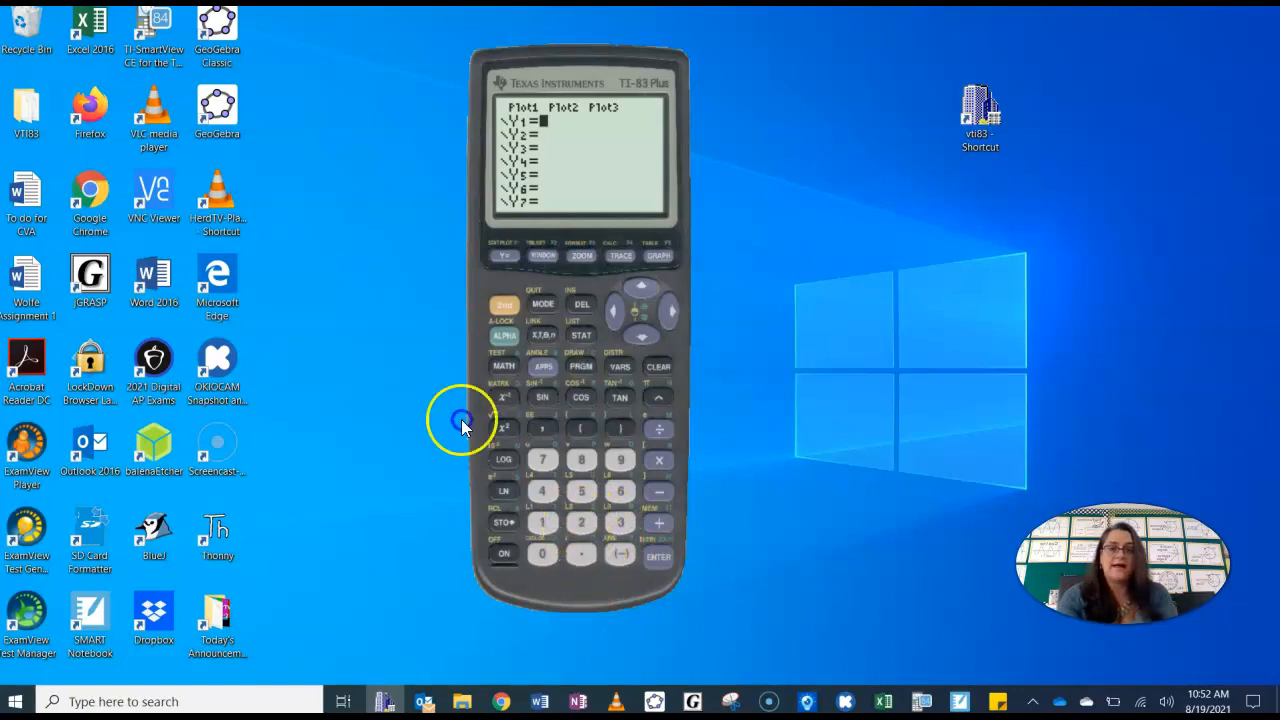
- Enter 2X+3 as function Y1 and graph it in the standard zoom window
left_click(543, 337)
left_click(659, 522)
left_click(618, 524)
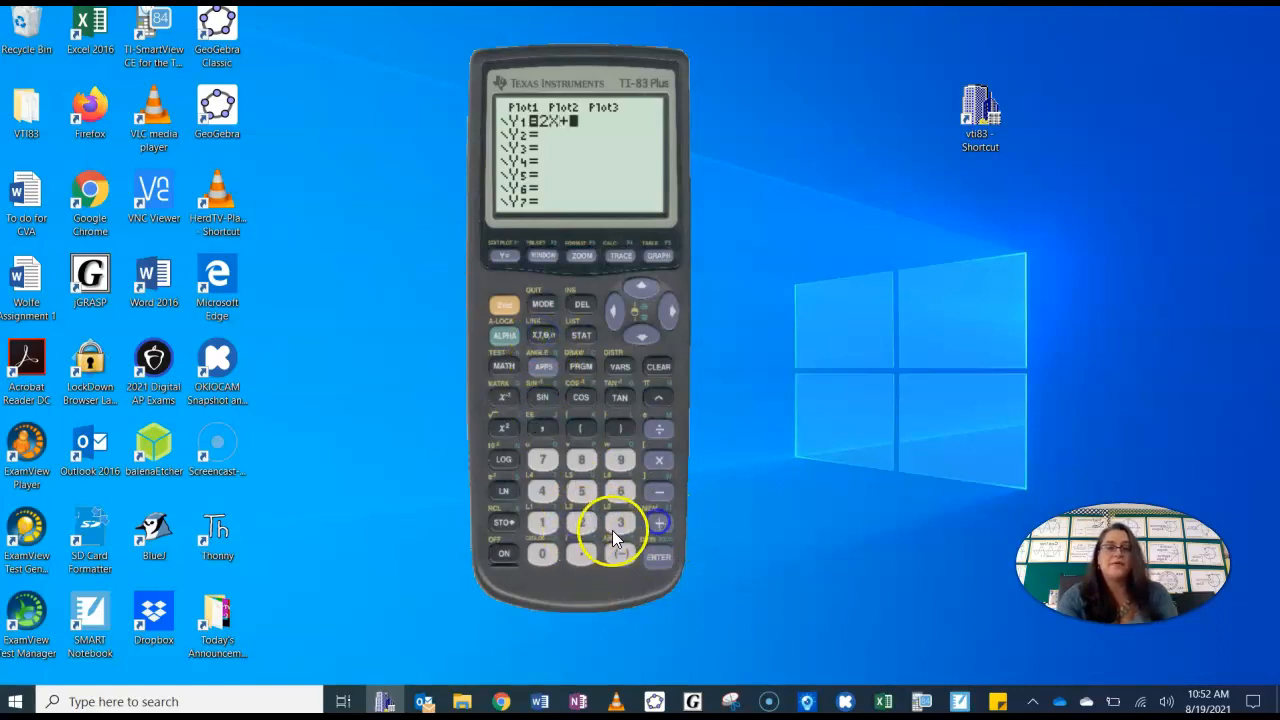
left_click(579, 262)
left_click(628, 492)
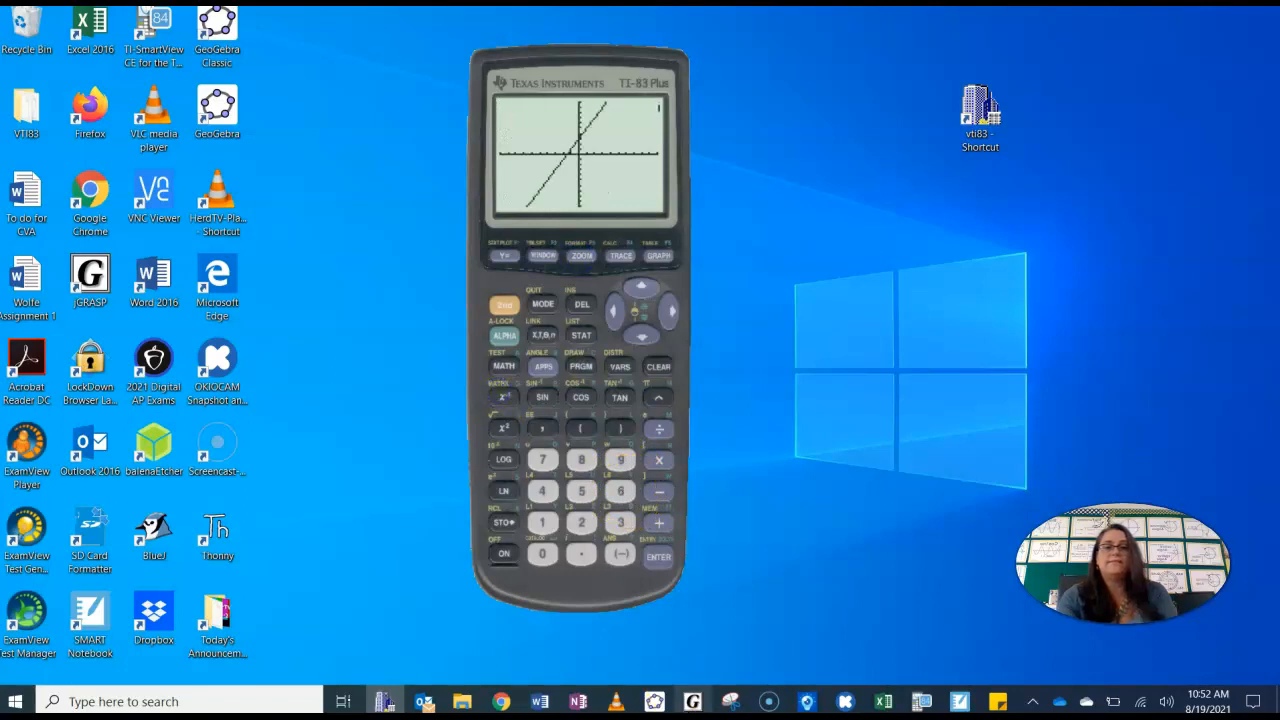
- Quit the graph to the calculator's home screen and evaluate 8*3+2
left_click(503, 305)
left_click(540, 304)
left_click(620, 522)
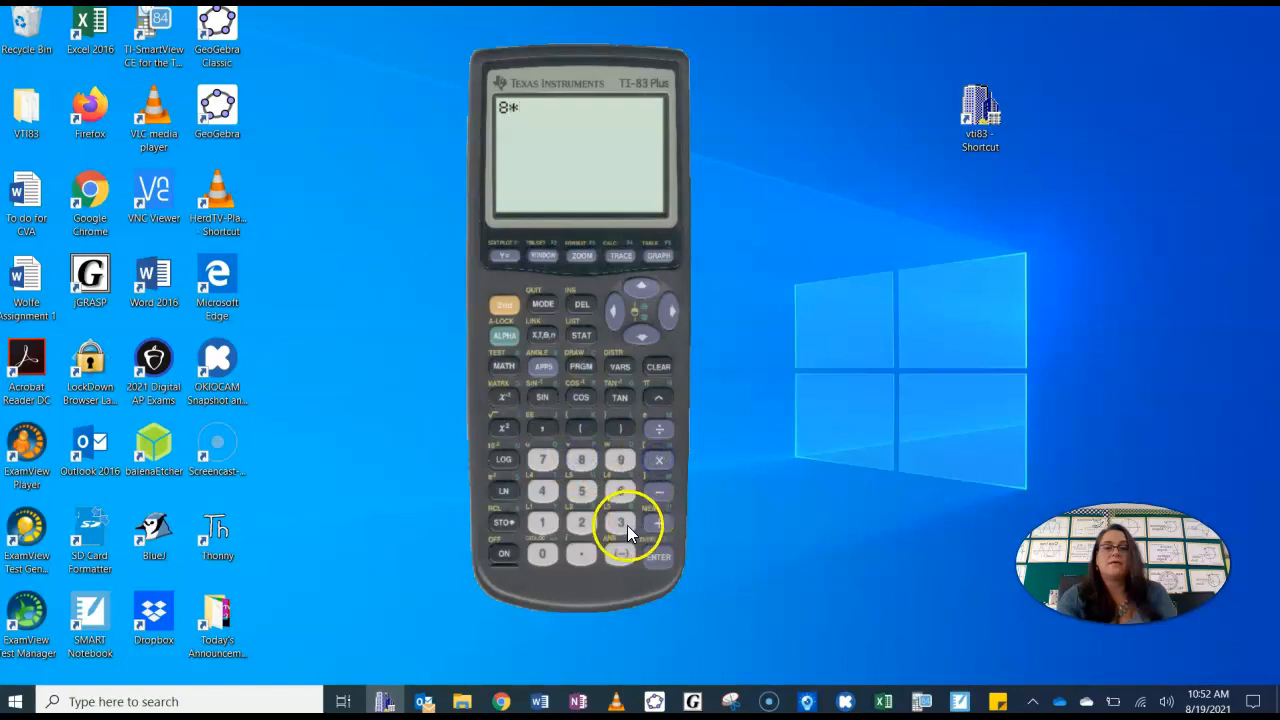
left_click(659, 522)
left_click(584, 522)
left_click(659, 557)
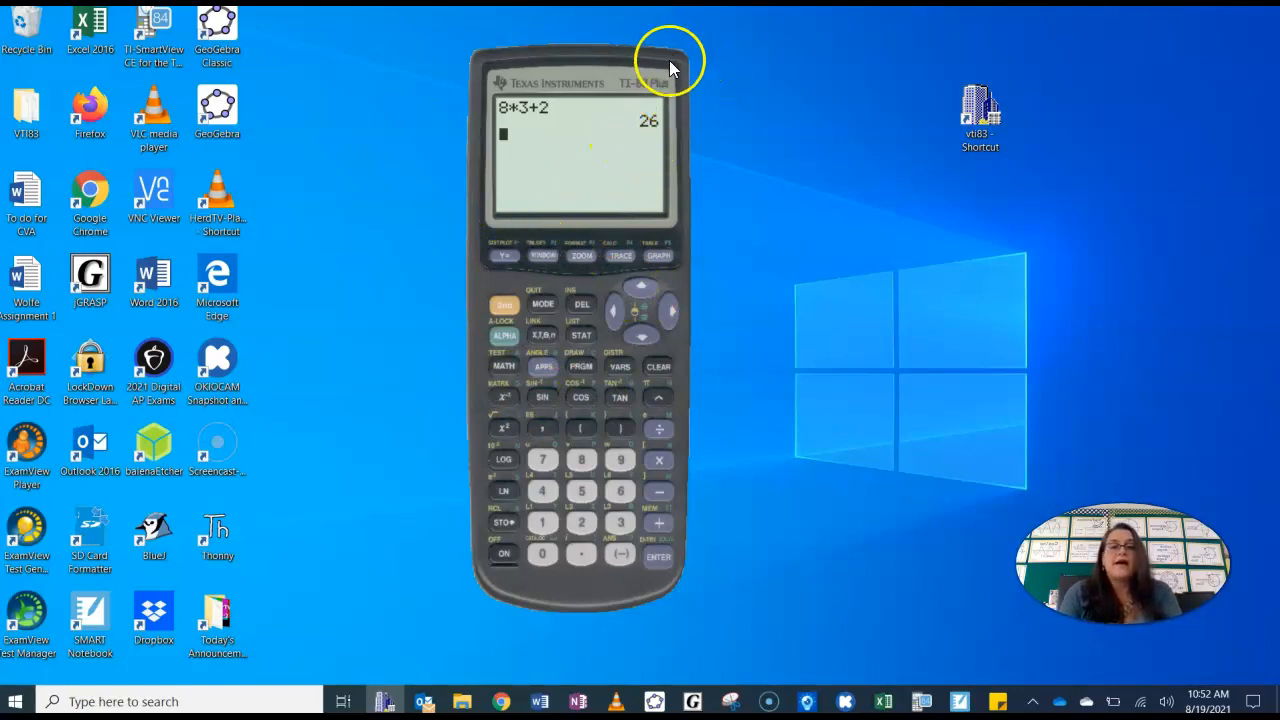
- Shift the calculator slightly left on the desktop and exit the emulator without saving its state
left_click_drag(655, 58, 603, 62)
right_click(558, 80)
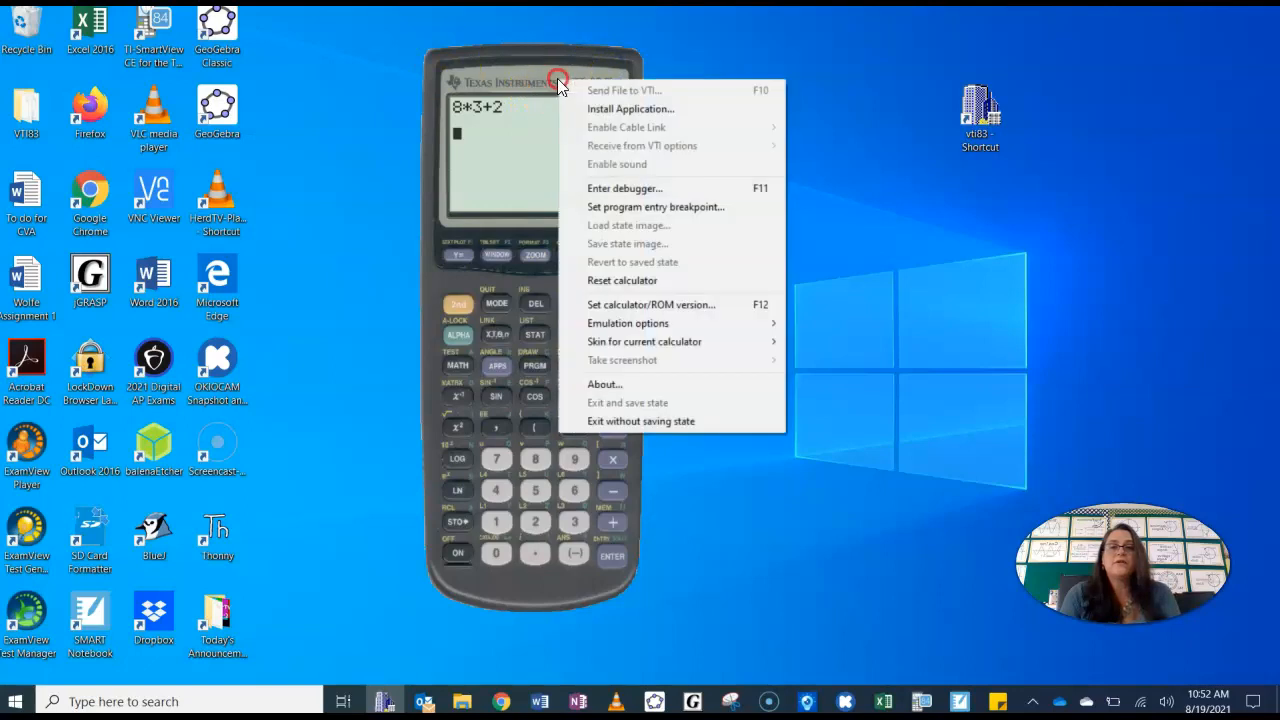
left_click(624, 424)
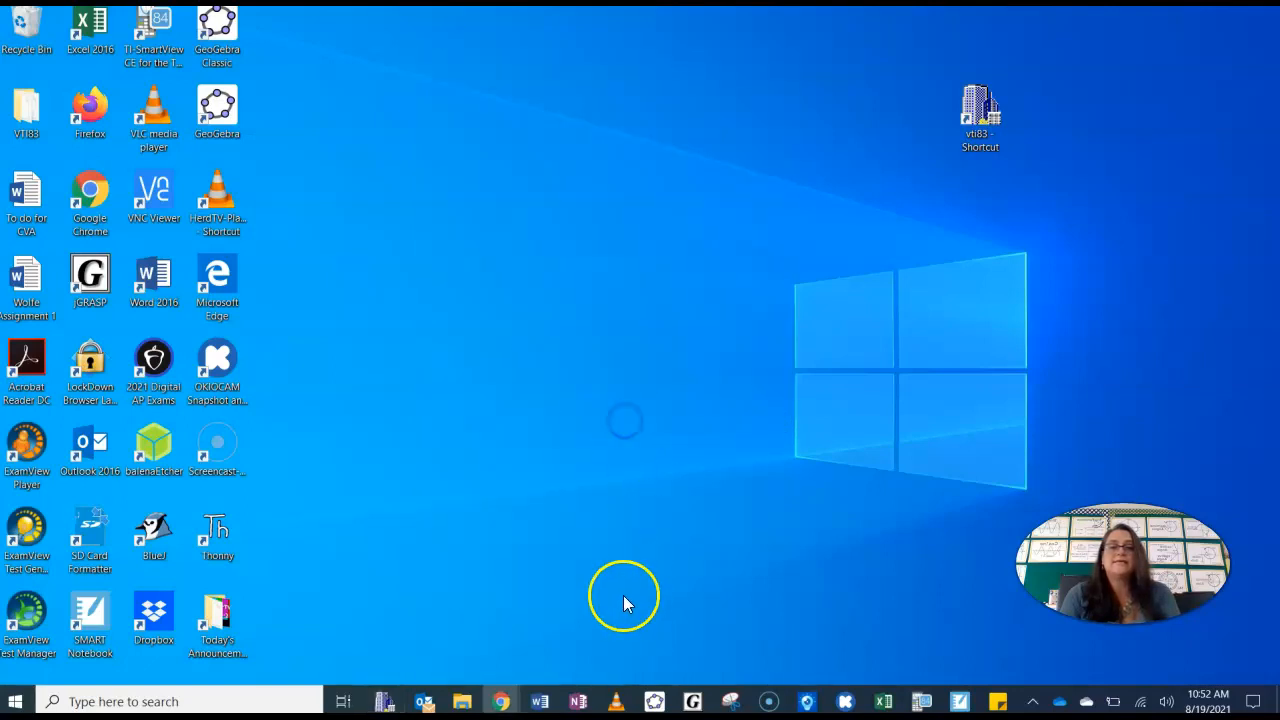
- Relaunch the pinned TI-83 Plus emulator
left_click(385, 700)
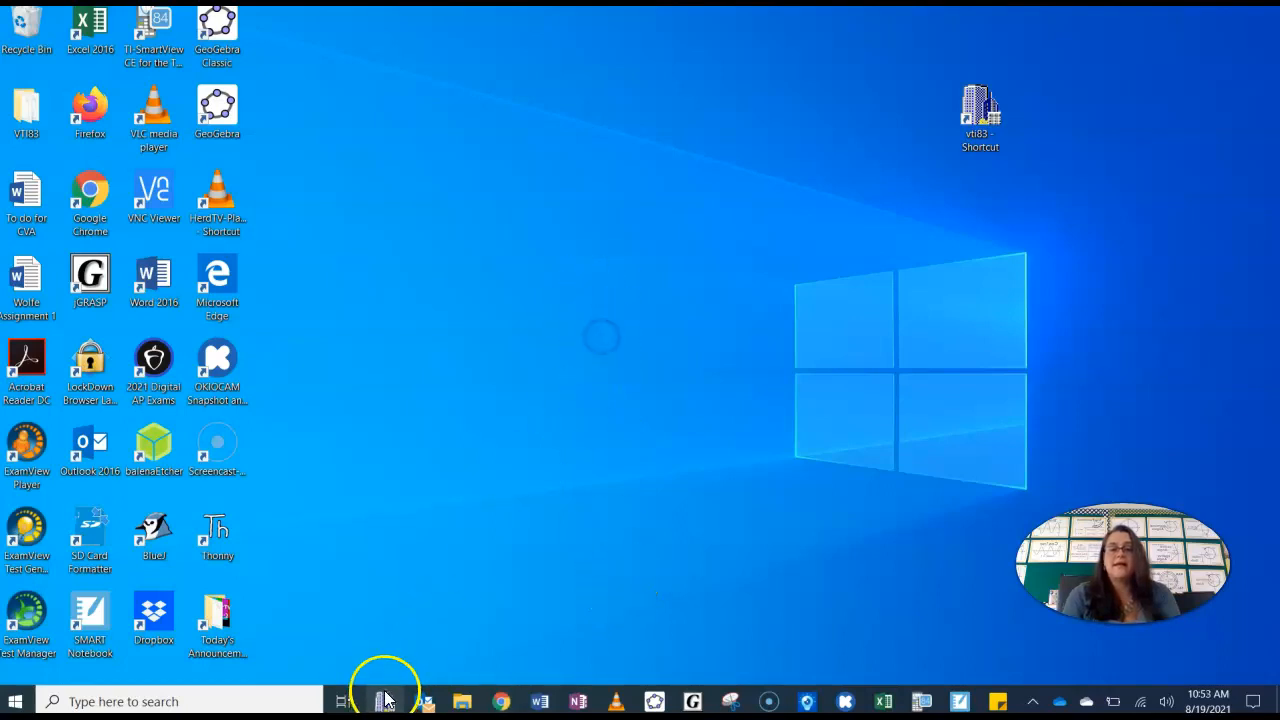